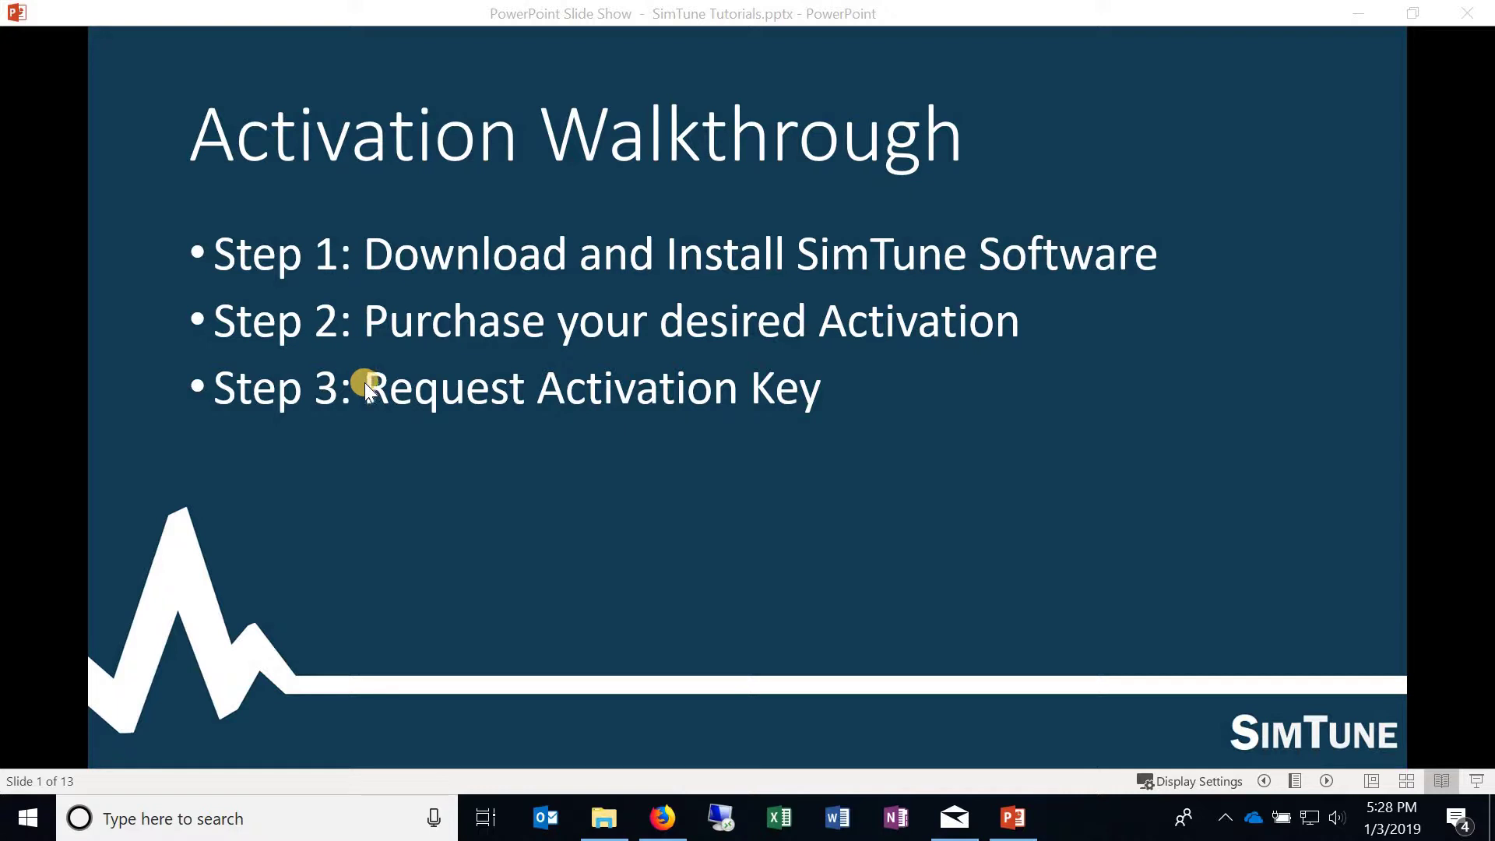
Open the SimTune 1 Year Activation page on RSP Supply and save the .msi installer
{"action": "left_click", "coordinate": [662, 822]}
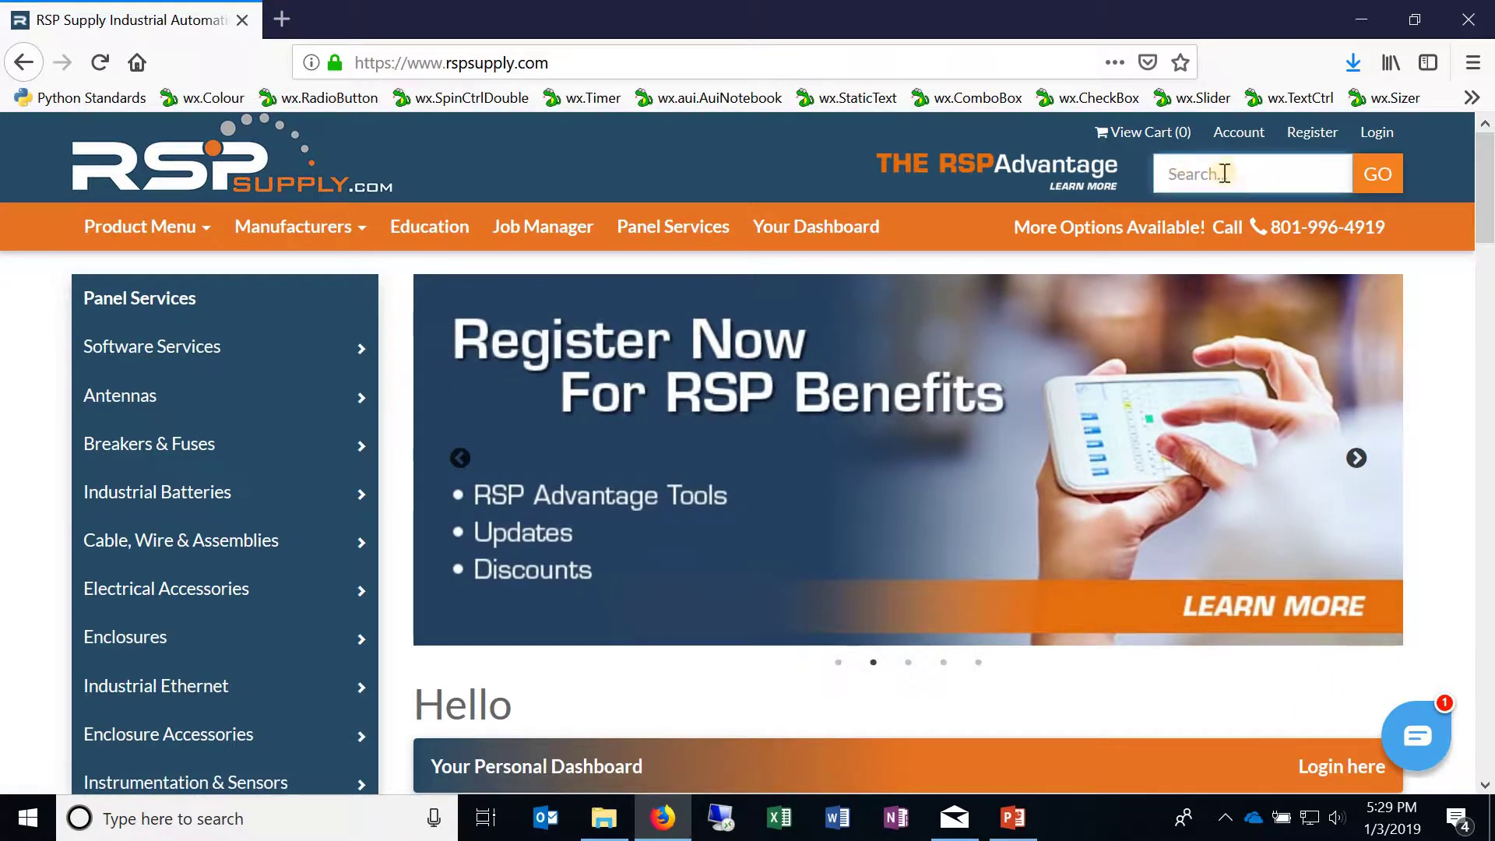
{"action": "left_click", "coordinate": [1192, 177]}
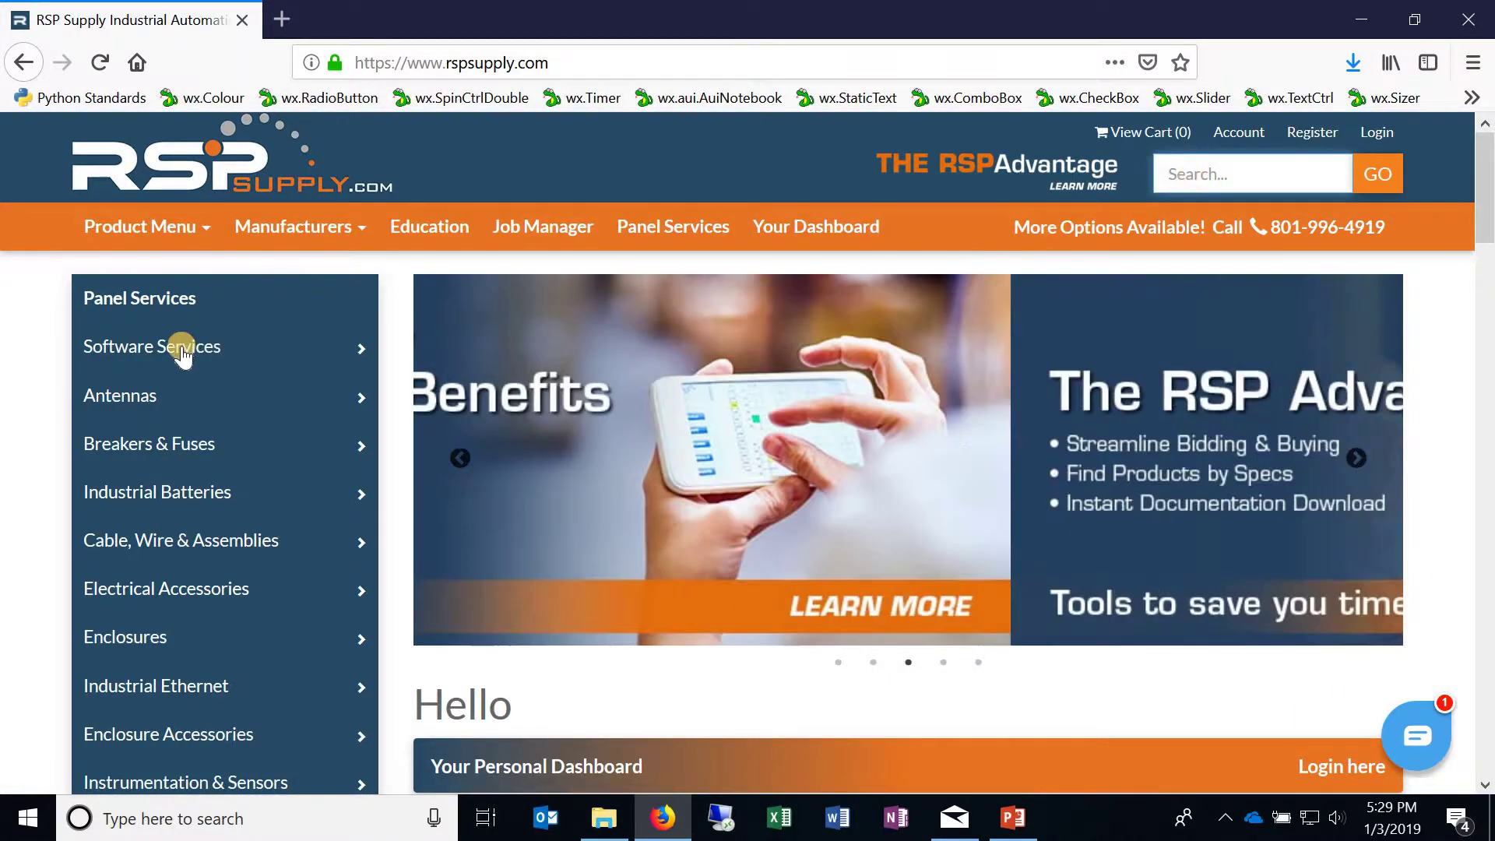
{"action": "mouse_move", "coordinate": [152, 347]}
{"action": "left_click", "coordinate": [590, 351]}
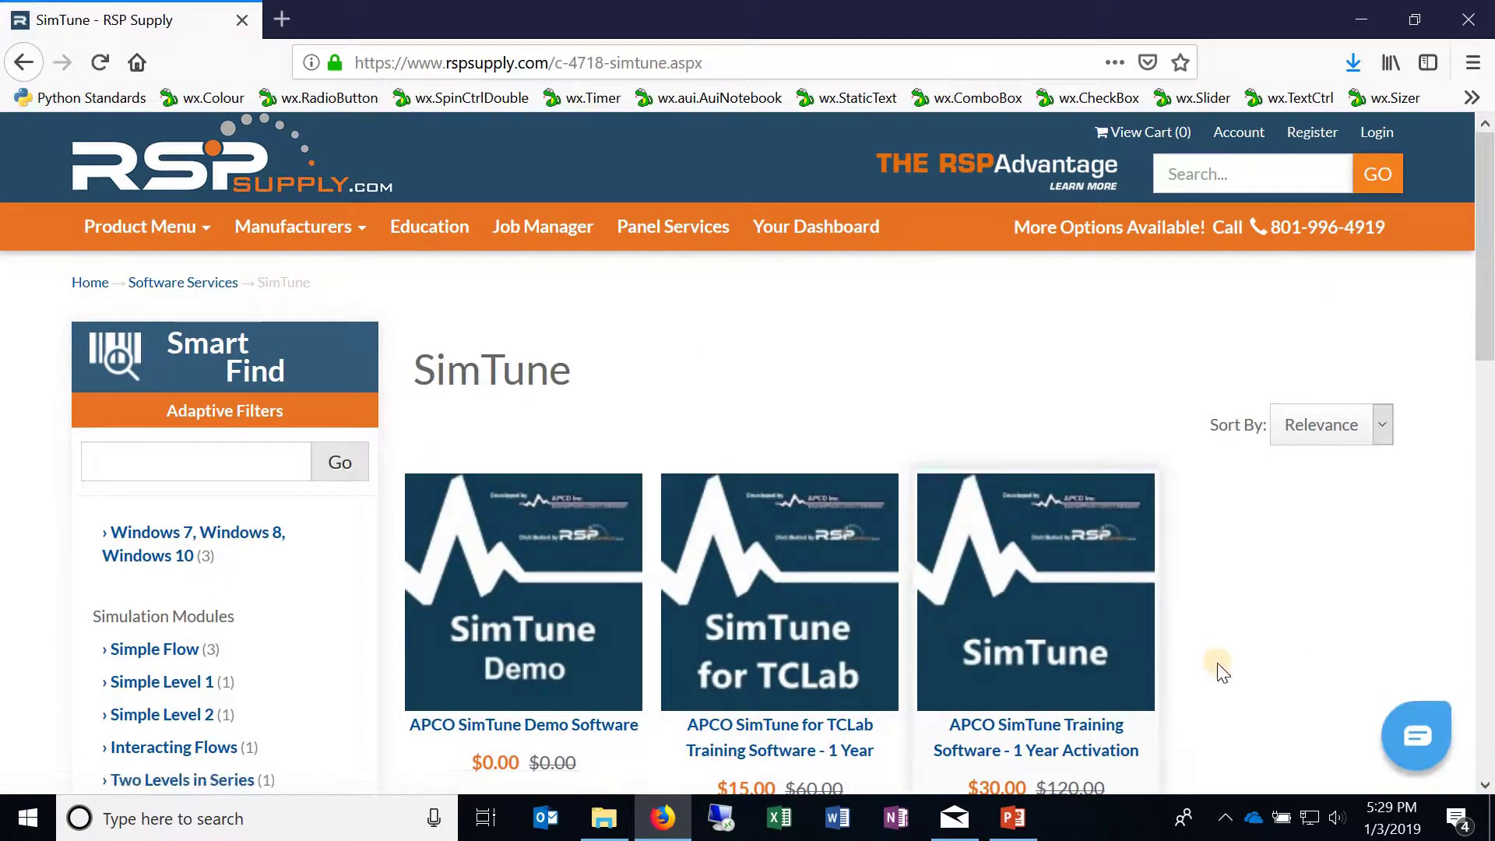
{"action": "scroll", "coordinate": [651, 706], "scroll_direction": "down", "scroll_amount": 2}
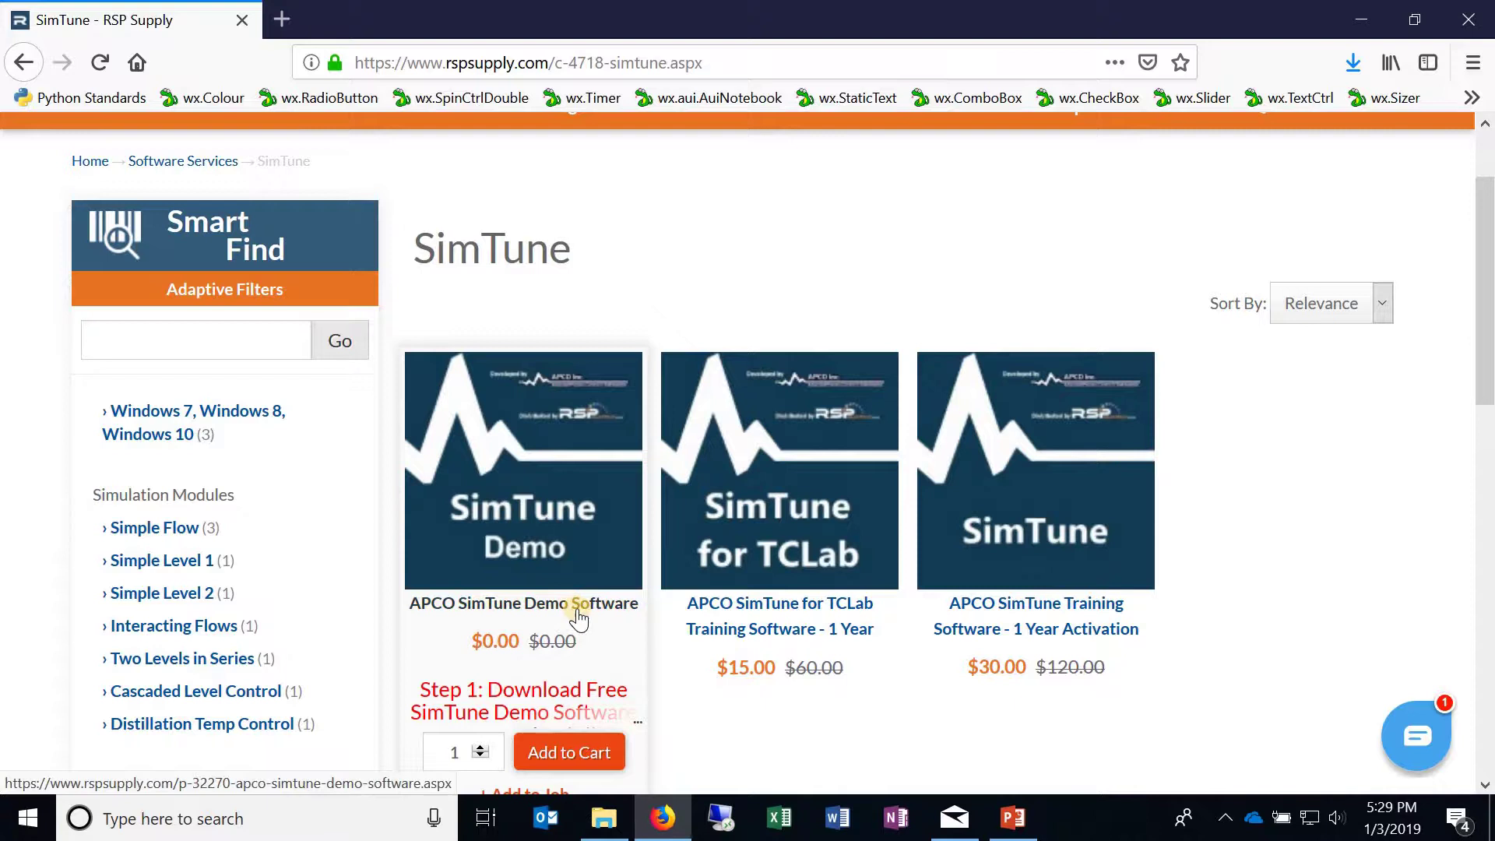
{"action": "mouse_move", "coordinate": [1036, 619]}
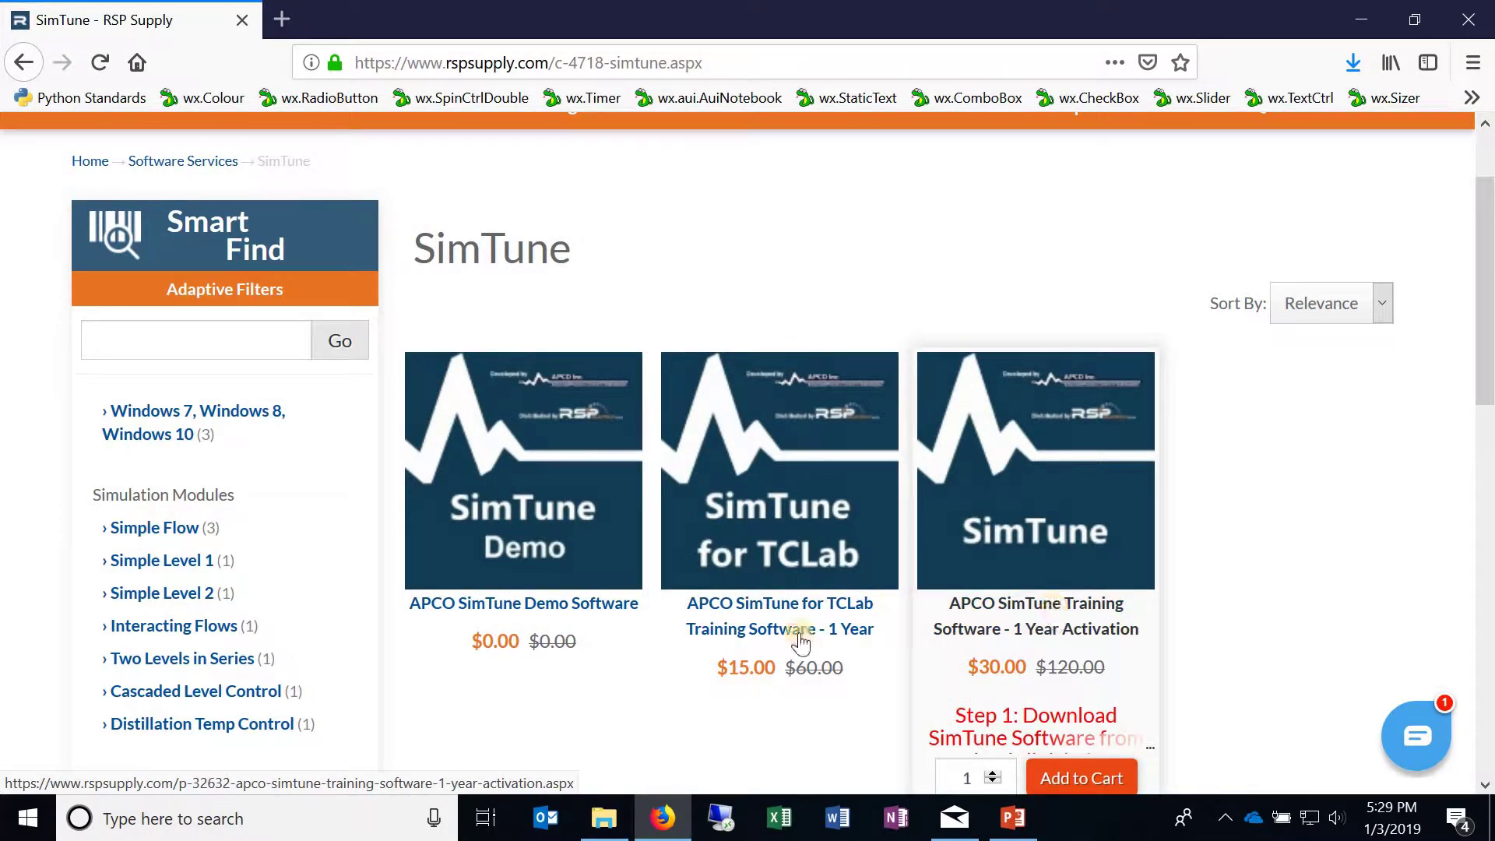
{"action": "left_click", "coordinate": [1035, 629]}
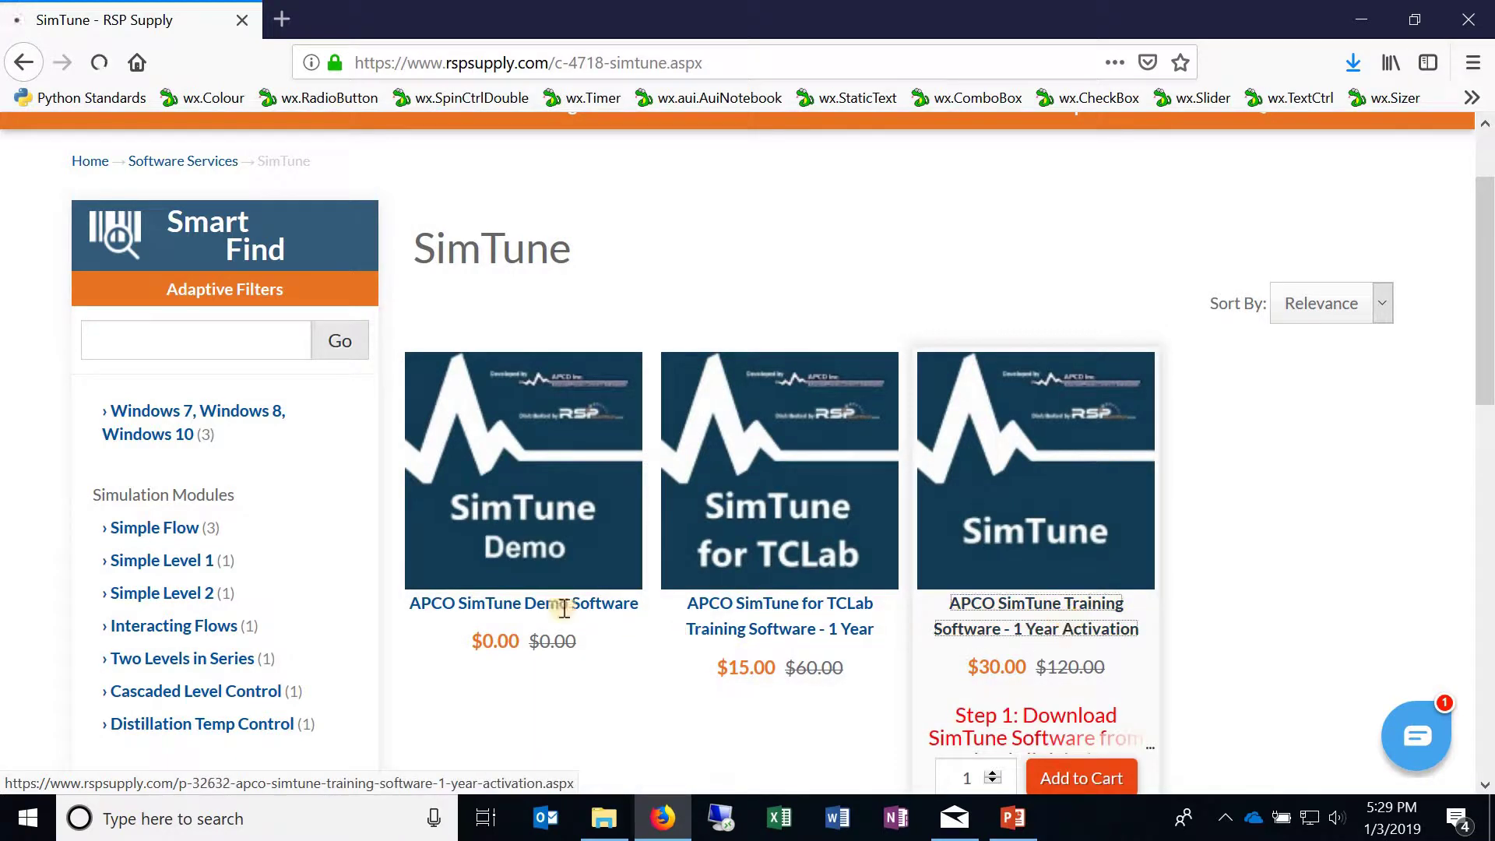
{"action": "scroll", "coordinate": [300, 612], "scroll_direction": "down", "scroll_amount": 5}
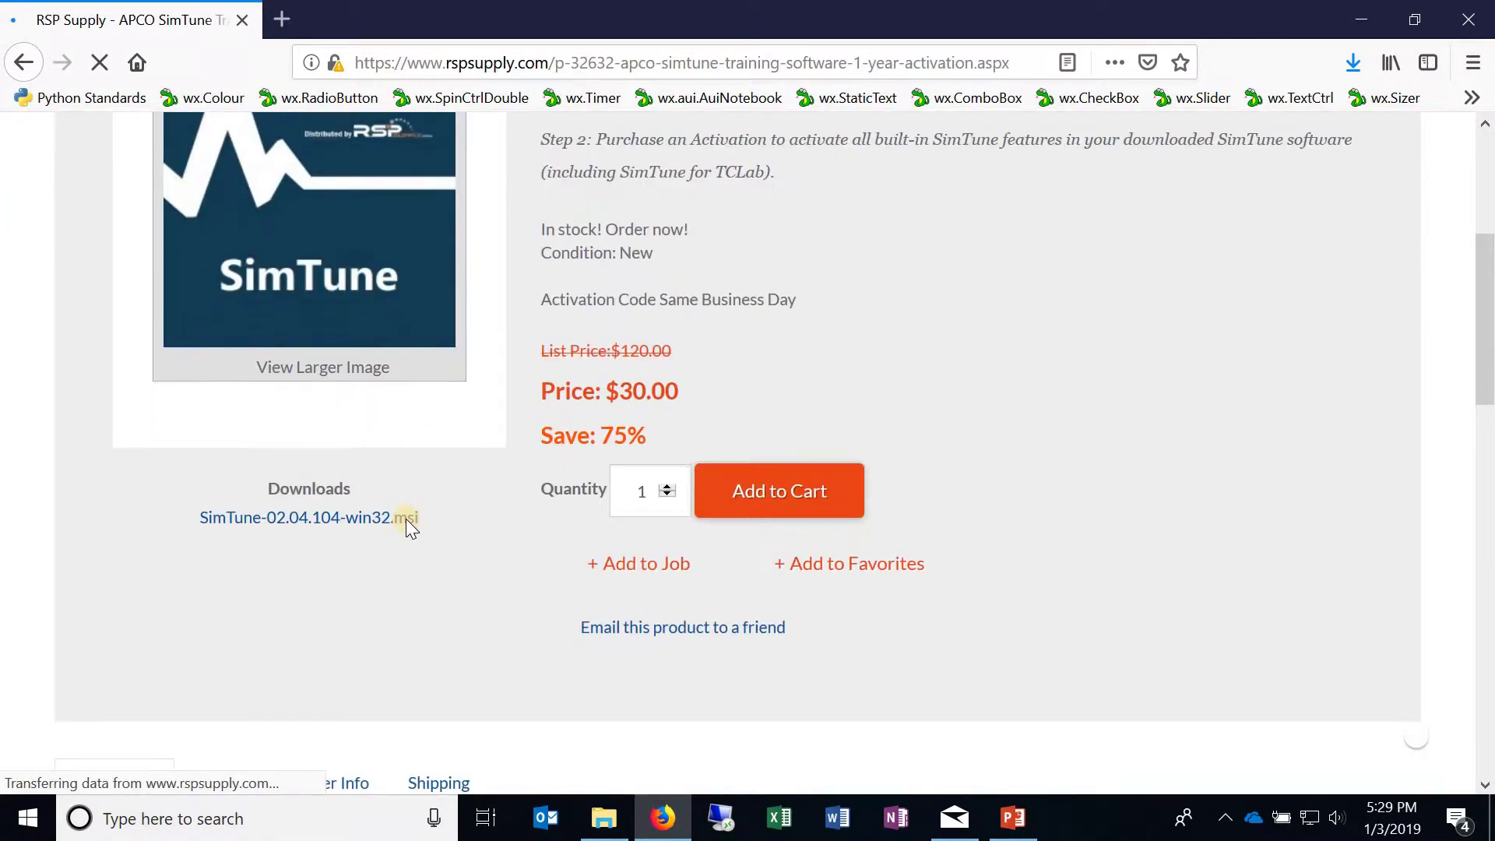
{"action": "left_click", "coordinate": [213, 521]}
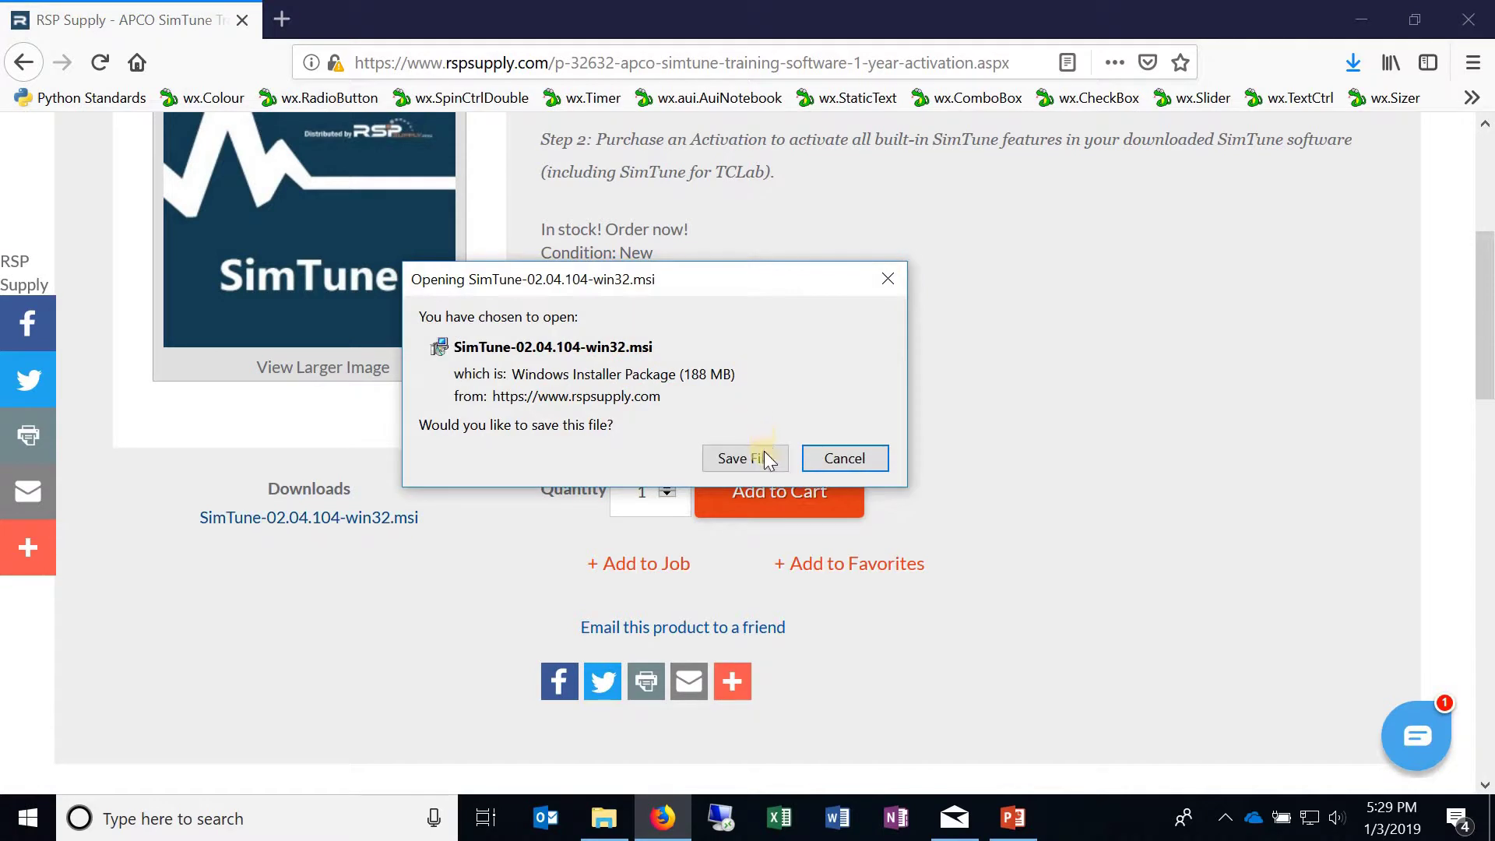
{"action": "left_click", "coordinate": [765, 455]}
{"action": "mouse_move", "coordinate": [733, 681]}
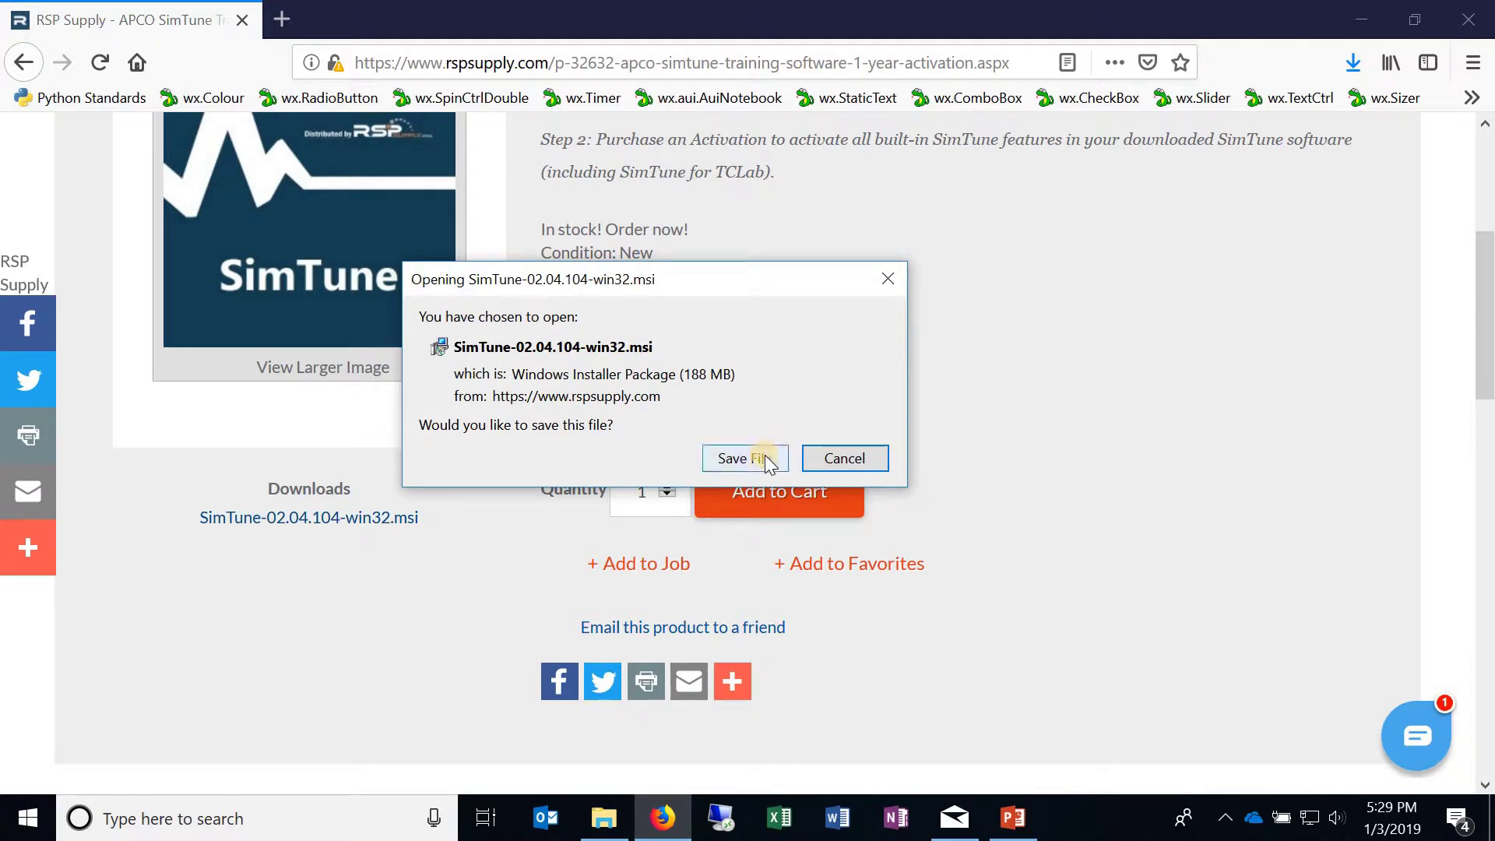
Run the downloaded SimTune .msi past the security warning and install it to the default folder
{"action": "left_click", "coordinate": [598, 822]}
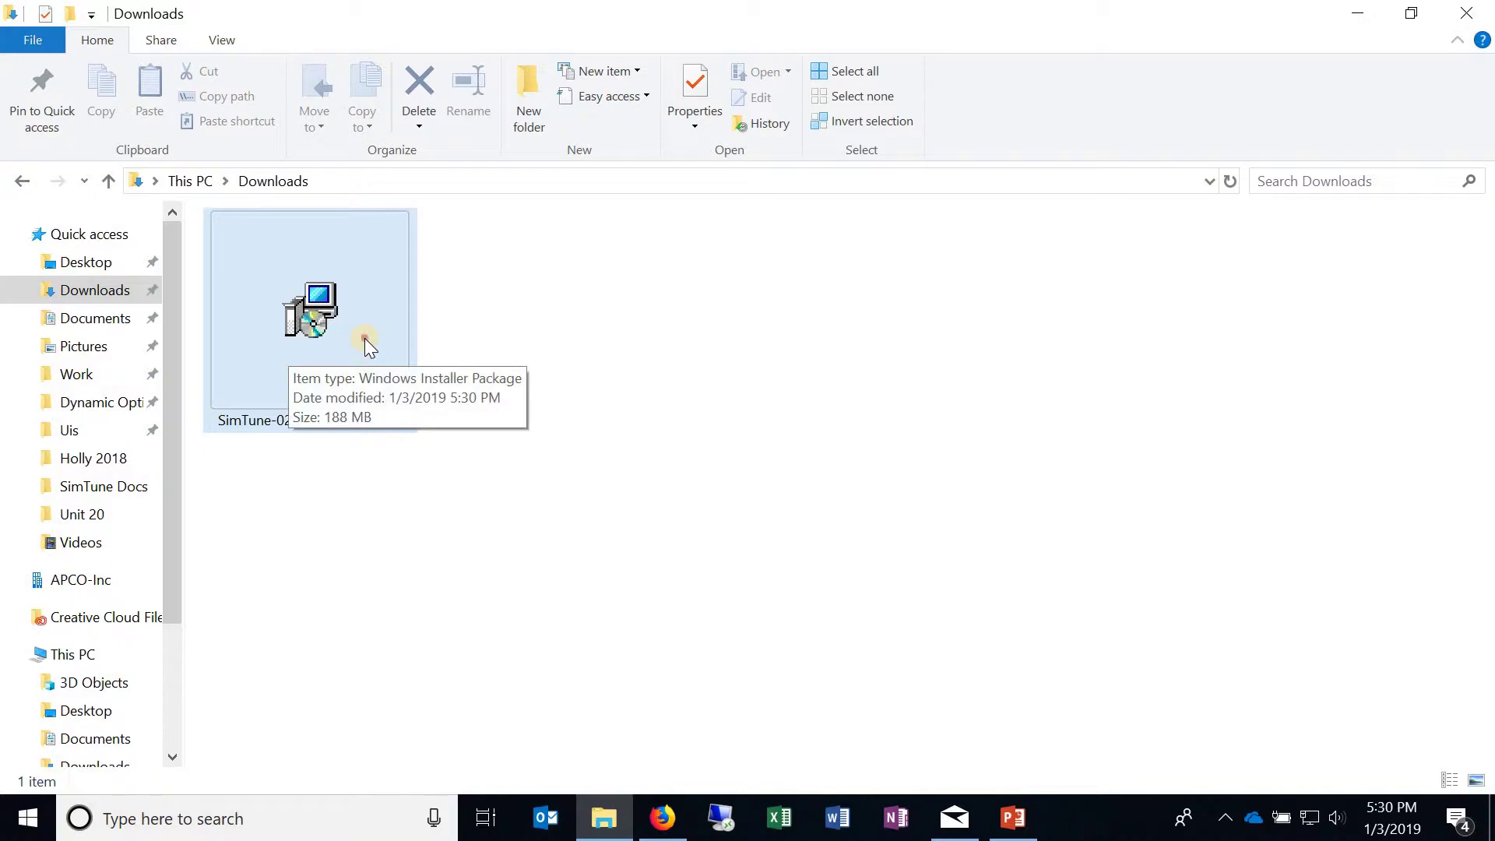
{"action": "double_click", "coordinate": [365, 337]}
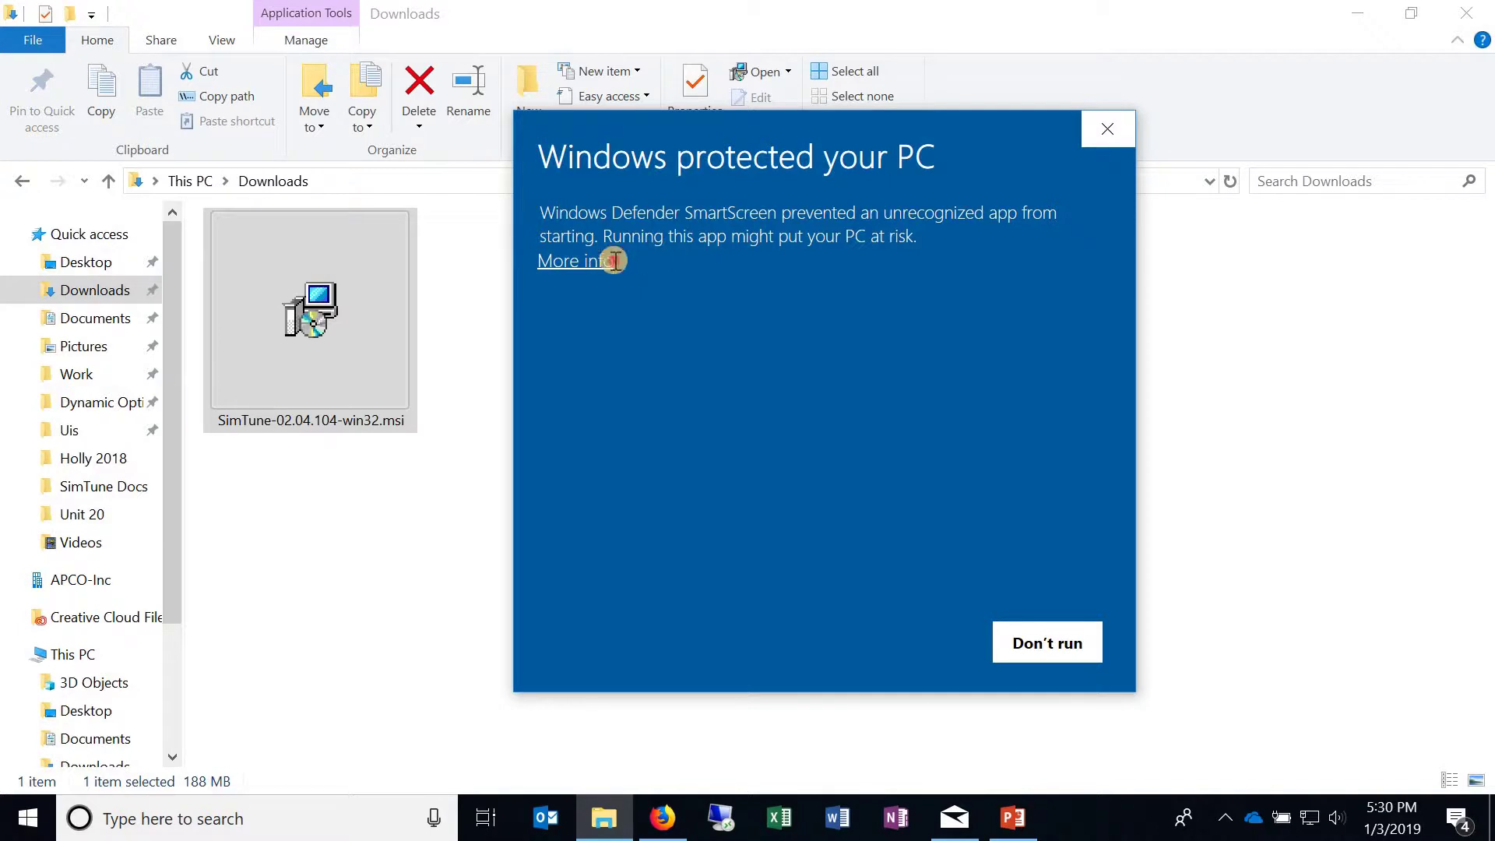
{"action": "left_click", "coordinate": [602, 262]}
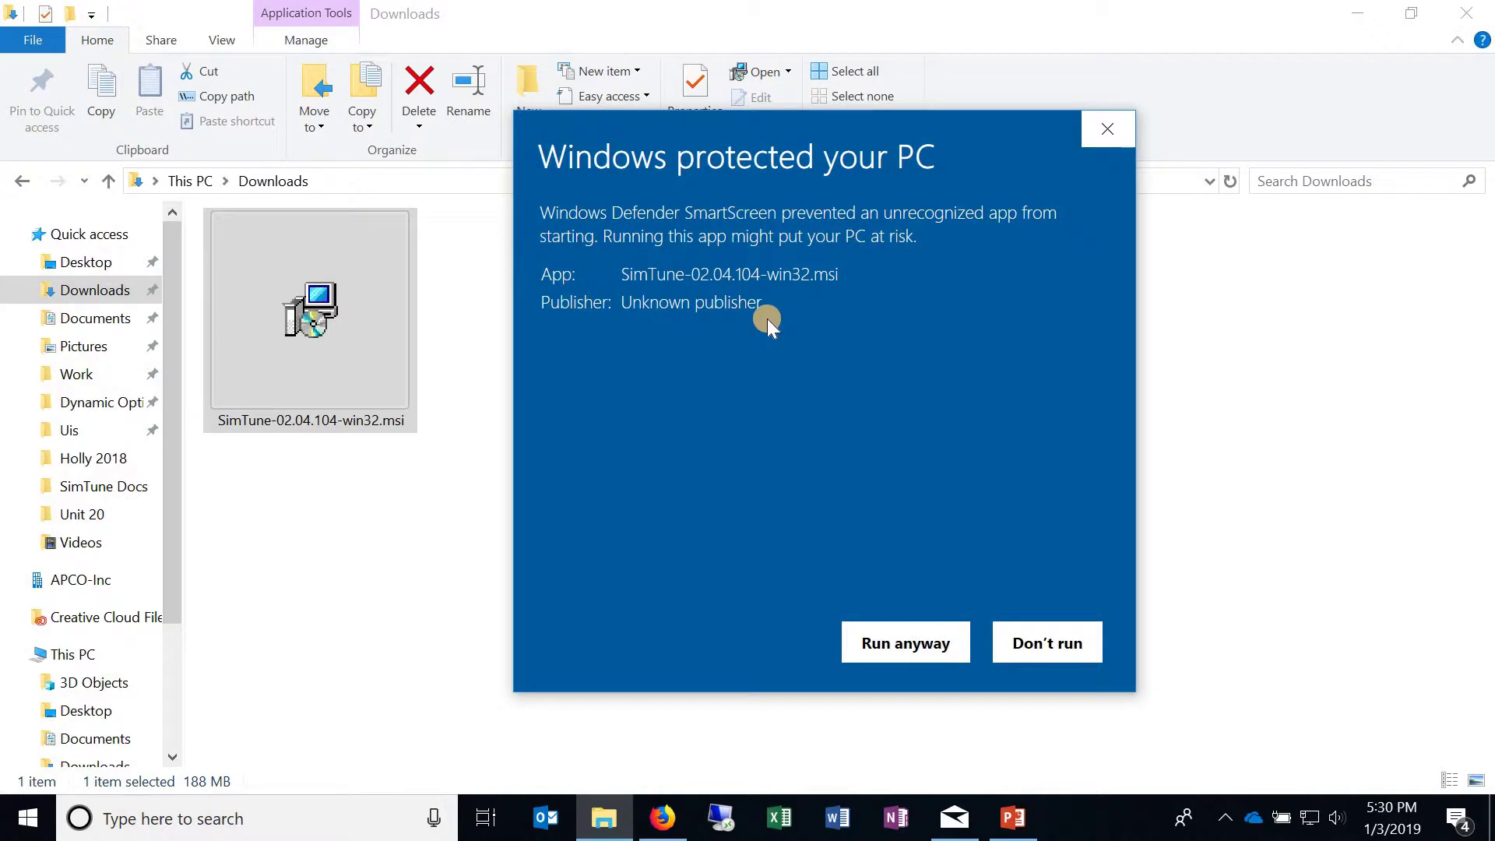
{"action": "left_click", "coordinate": [919, 641]}
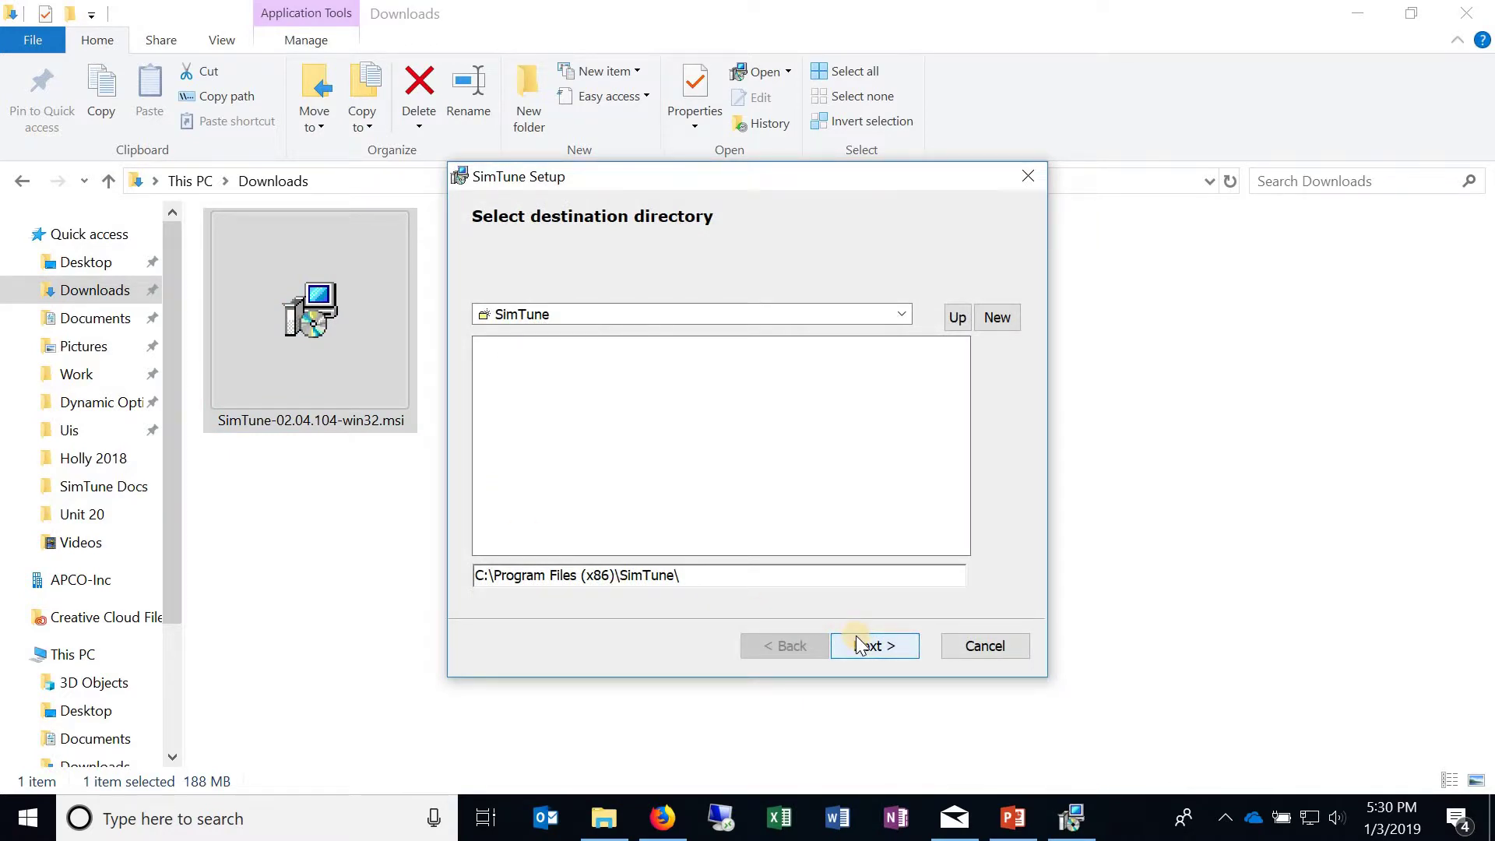
{"action": "left_click", "coordinate": [865, 647]}
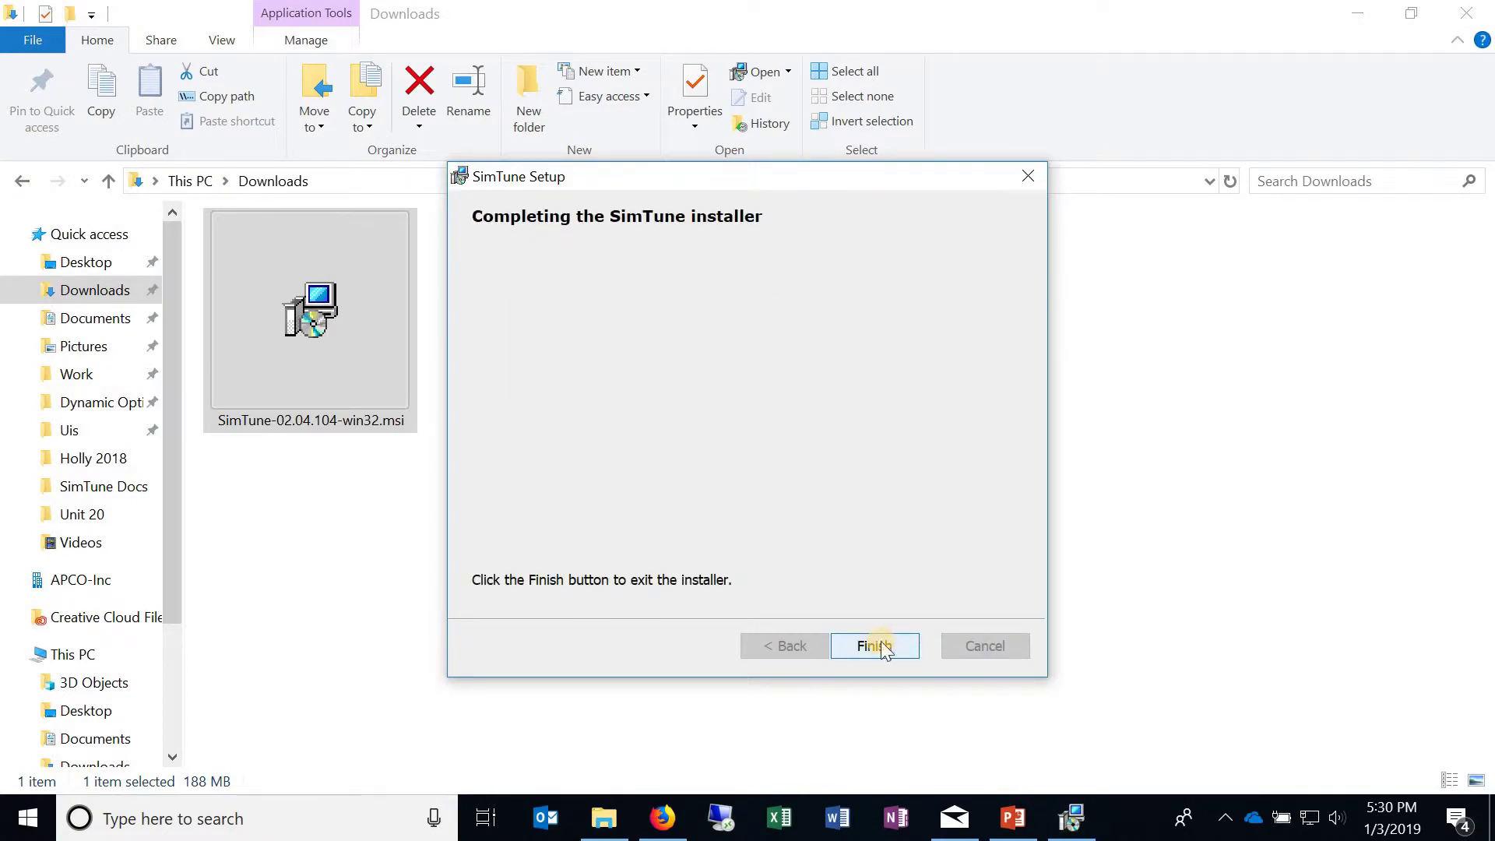
{"action": "left_click", "coordinate": [885, 651]}
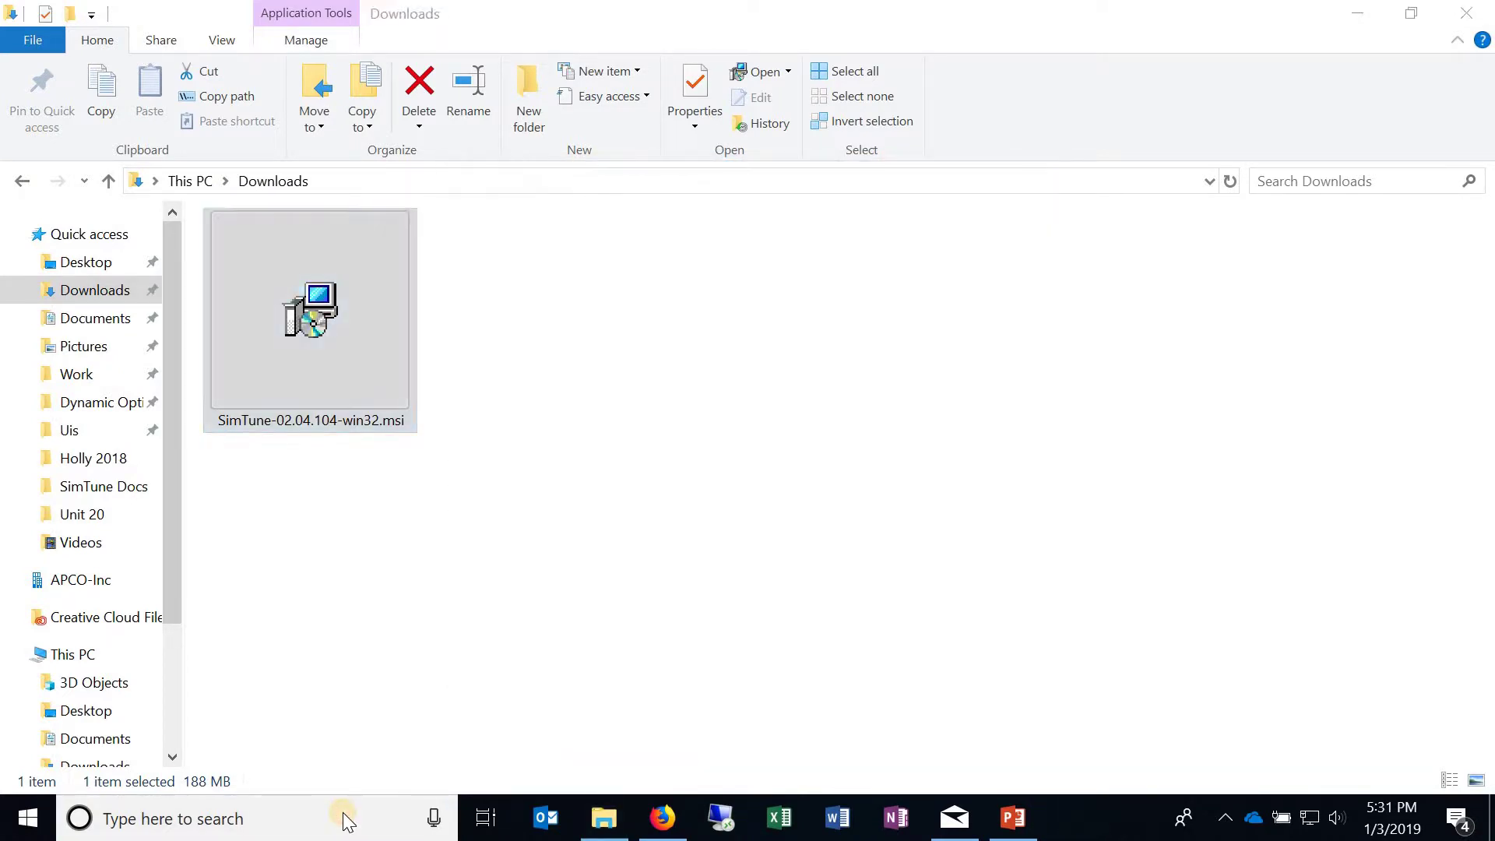
Launch SimTune from a 'simtune' search and show its Activate SimTune tab
{"action": "left_click", "coordinate": [348, 818]}
{"action": "type", "text": "si"}
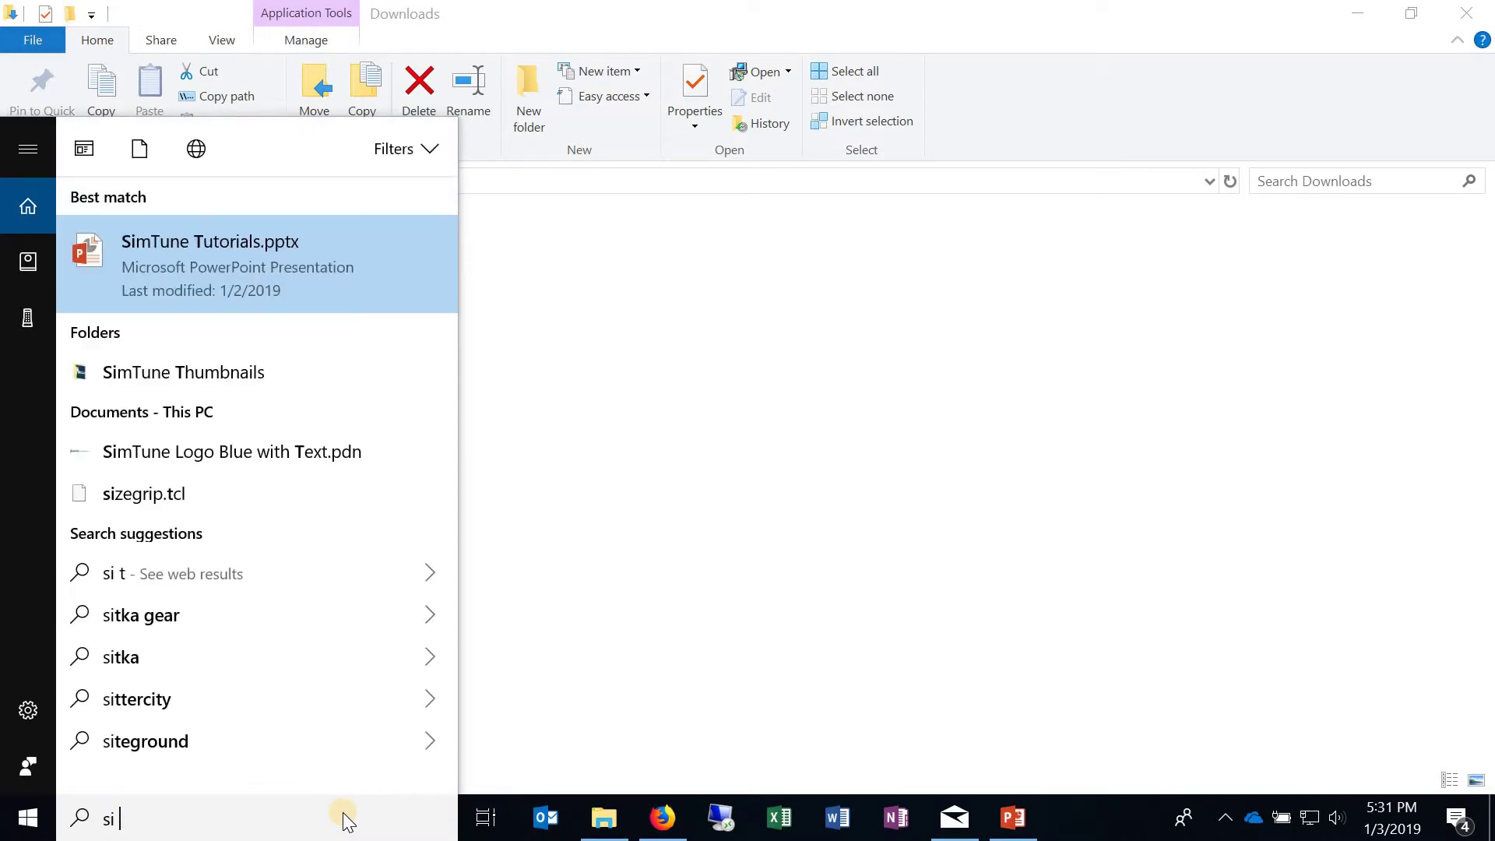
{"action": "type", "text": "mtune"}
{"action": "key", "text": "Return"}
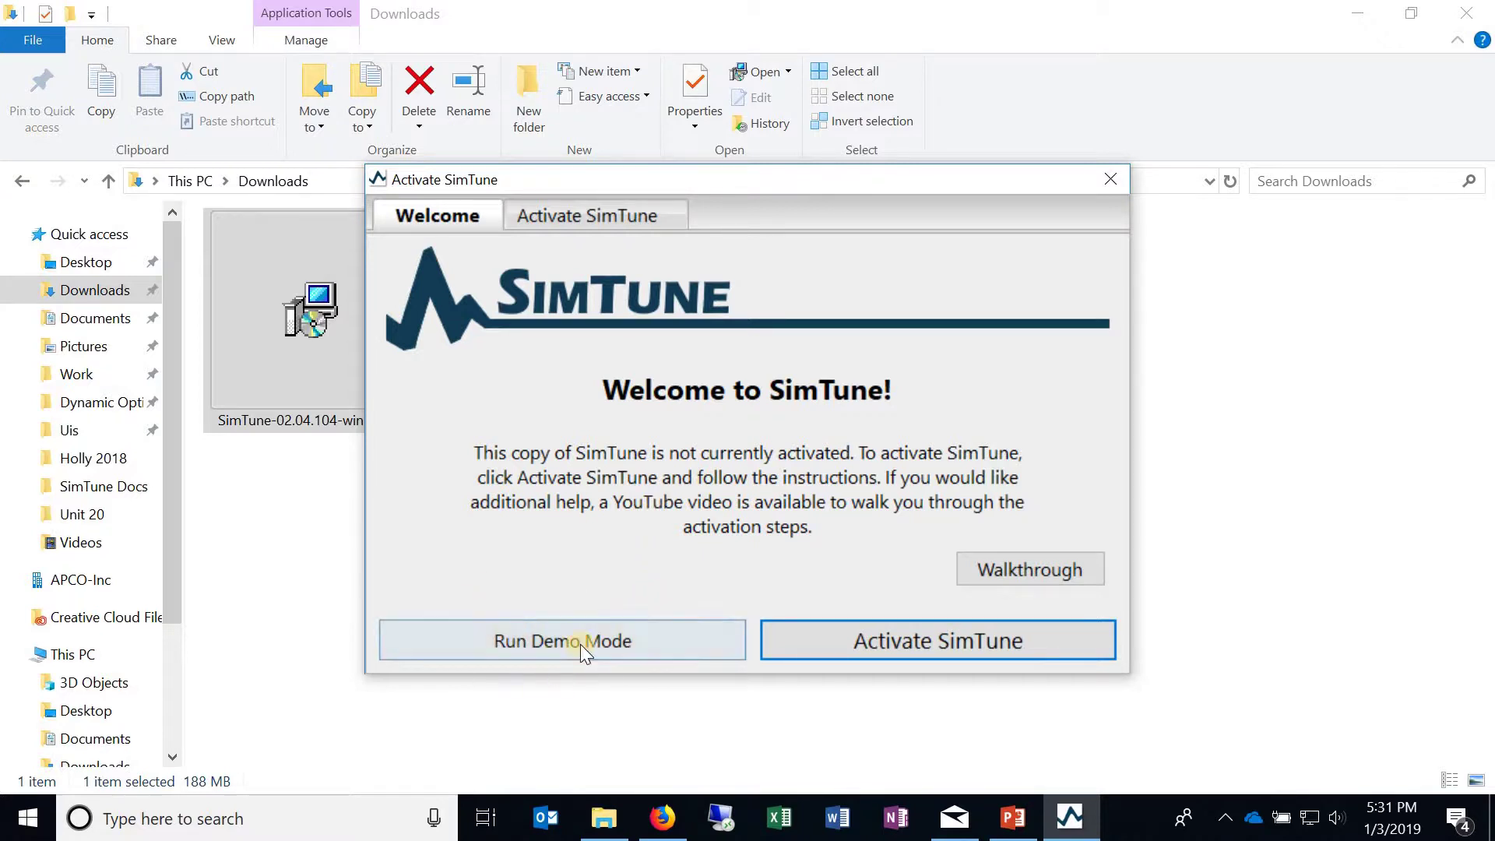
{"action": "left_click", "coordinate": [594, 220]}
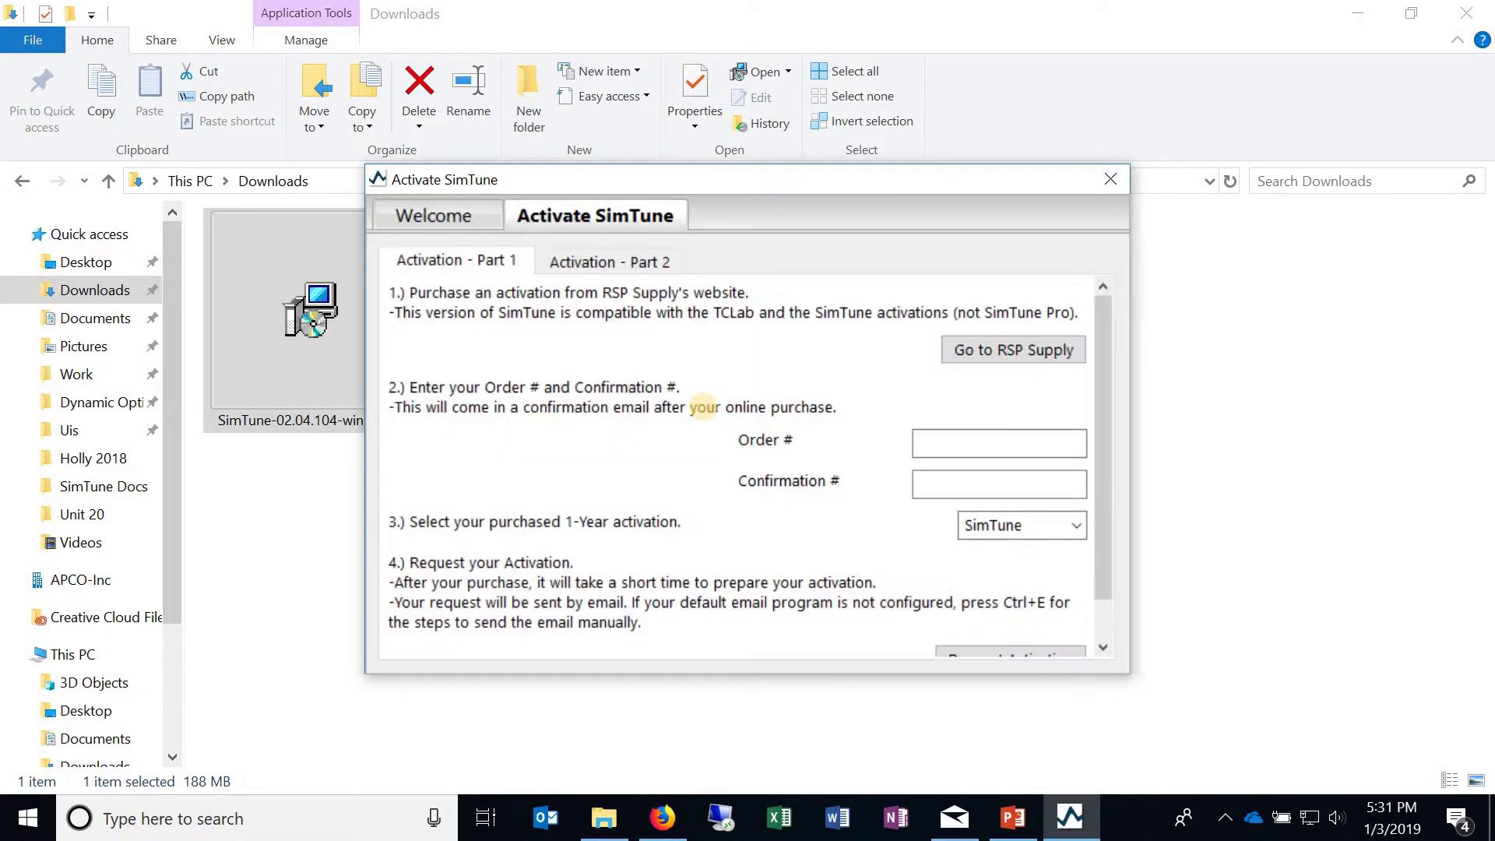
Select the Order # and Confirmation # fields, then return to the RSP Supply page
{"action": "left_click", "coordinate": [970, 440]}
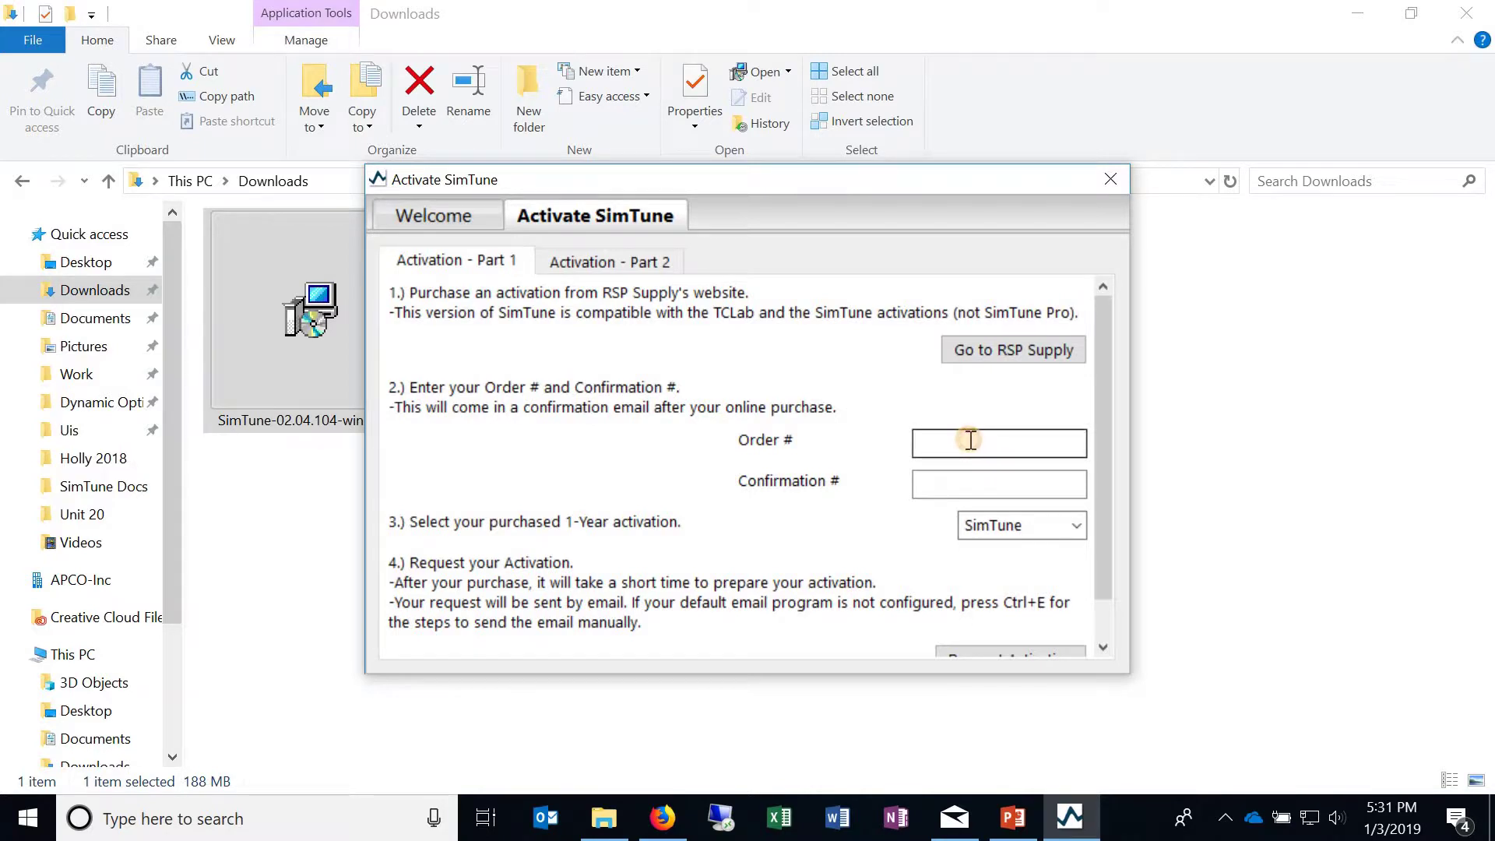
{"action": "left_click", "coordinate": [942, 479]}
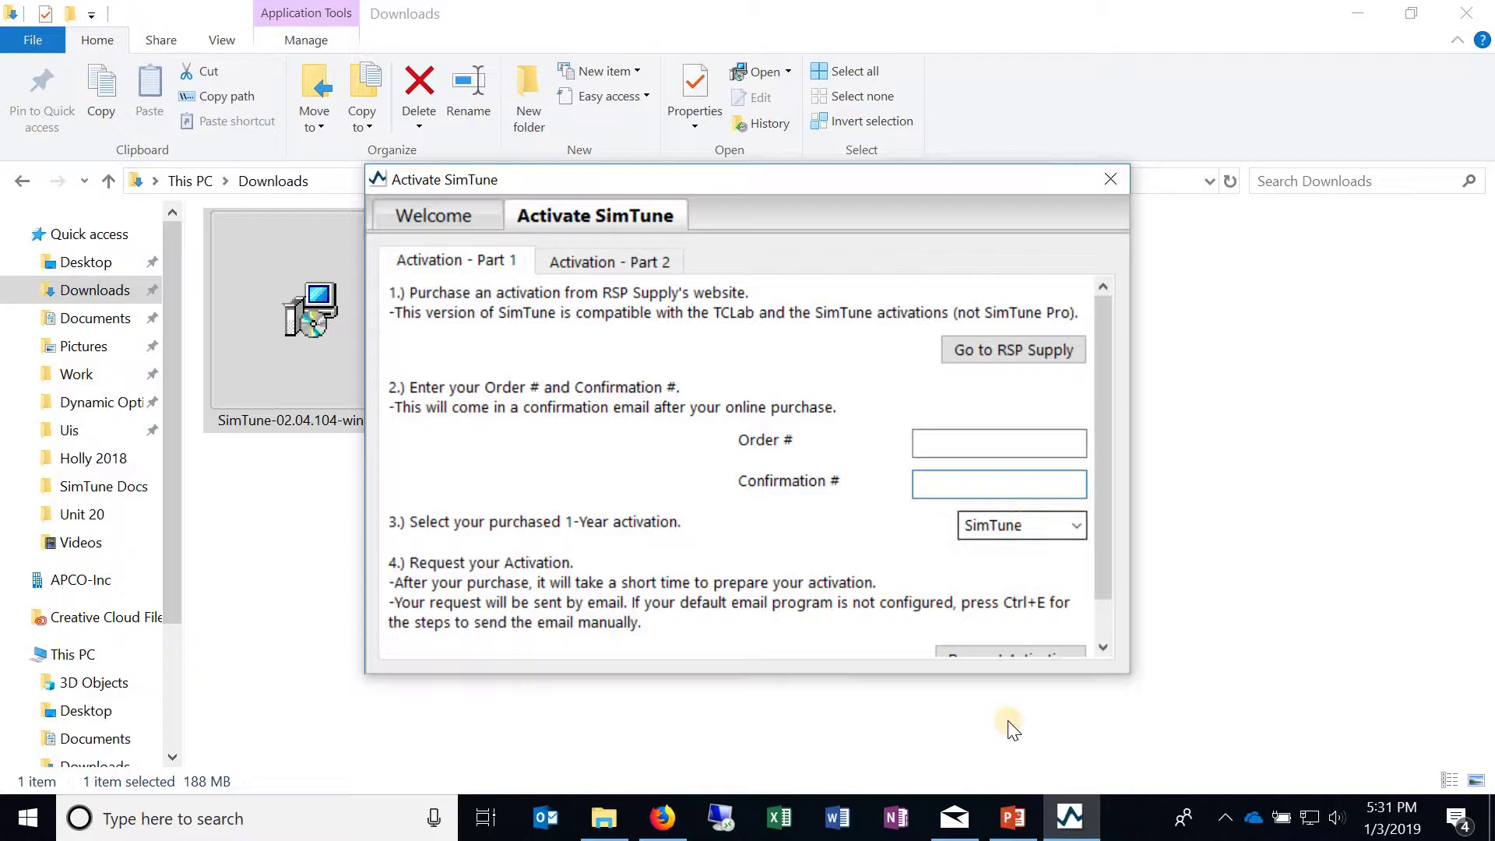
{"action": "left_click", "coordinate": [655, 818]}
Add the SimTune 1 Year Activation to the cart with in-store pickup, totalling $30.00
{"action": "left_click", "coordinate": [910, 348]}
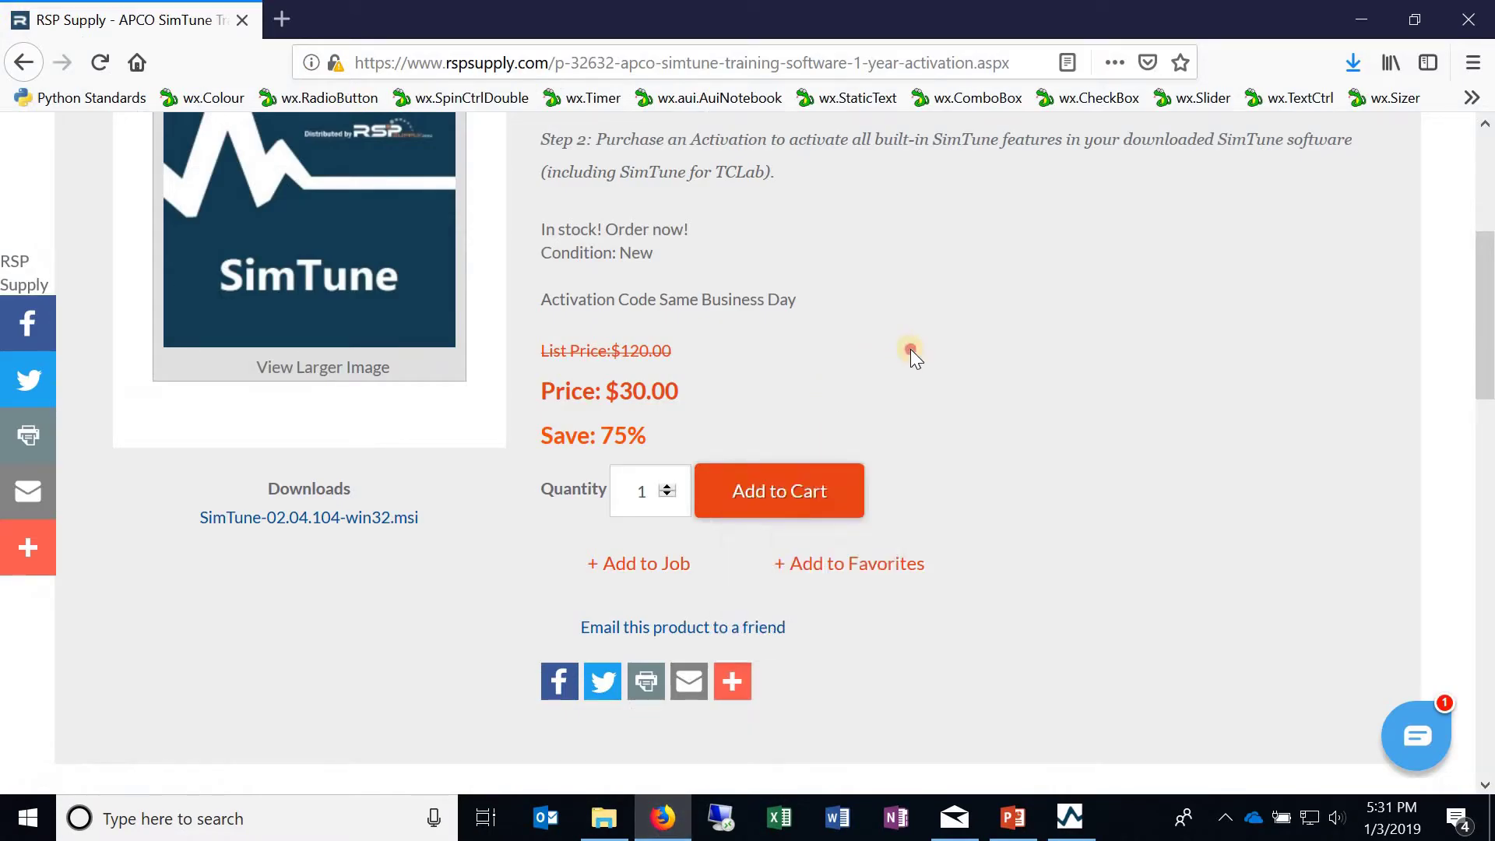
{"action": "scroll", "coordinate": [918, 374], "scroll_direction": "up", "scroll_amount": 2}
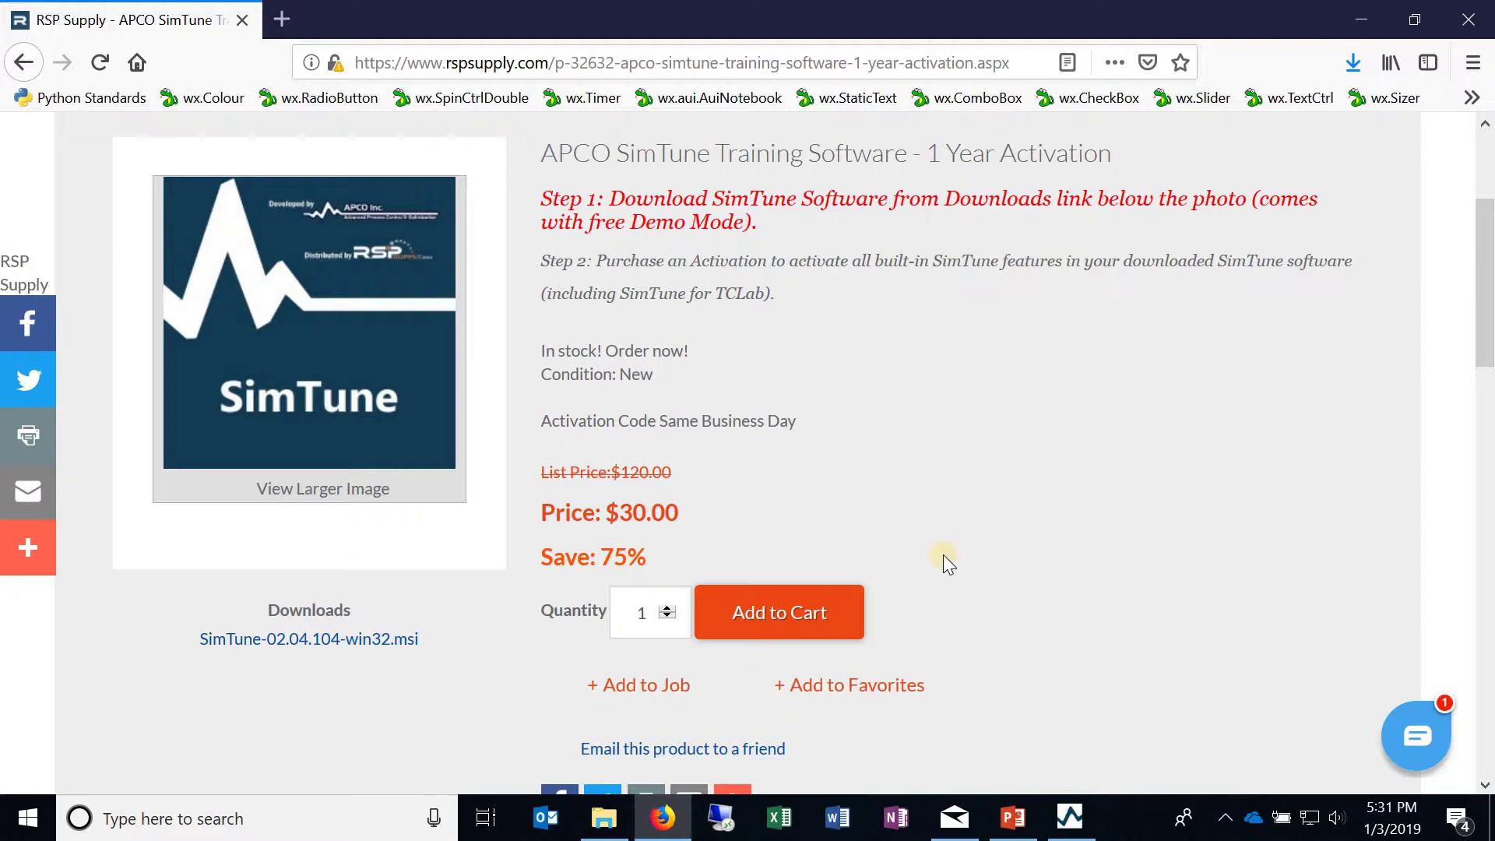
{"action": "left_click", "coordinate": [801, 626]}
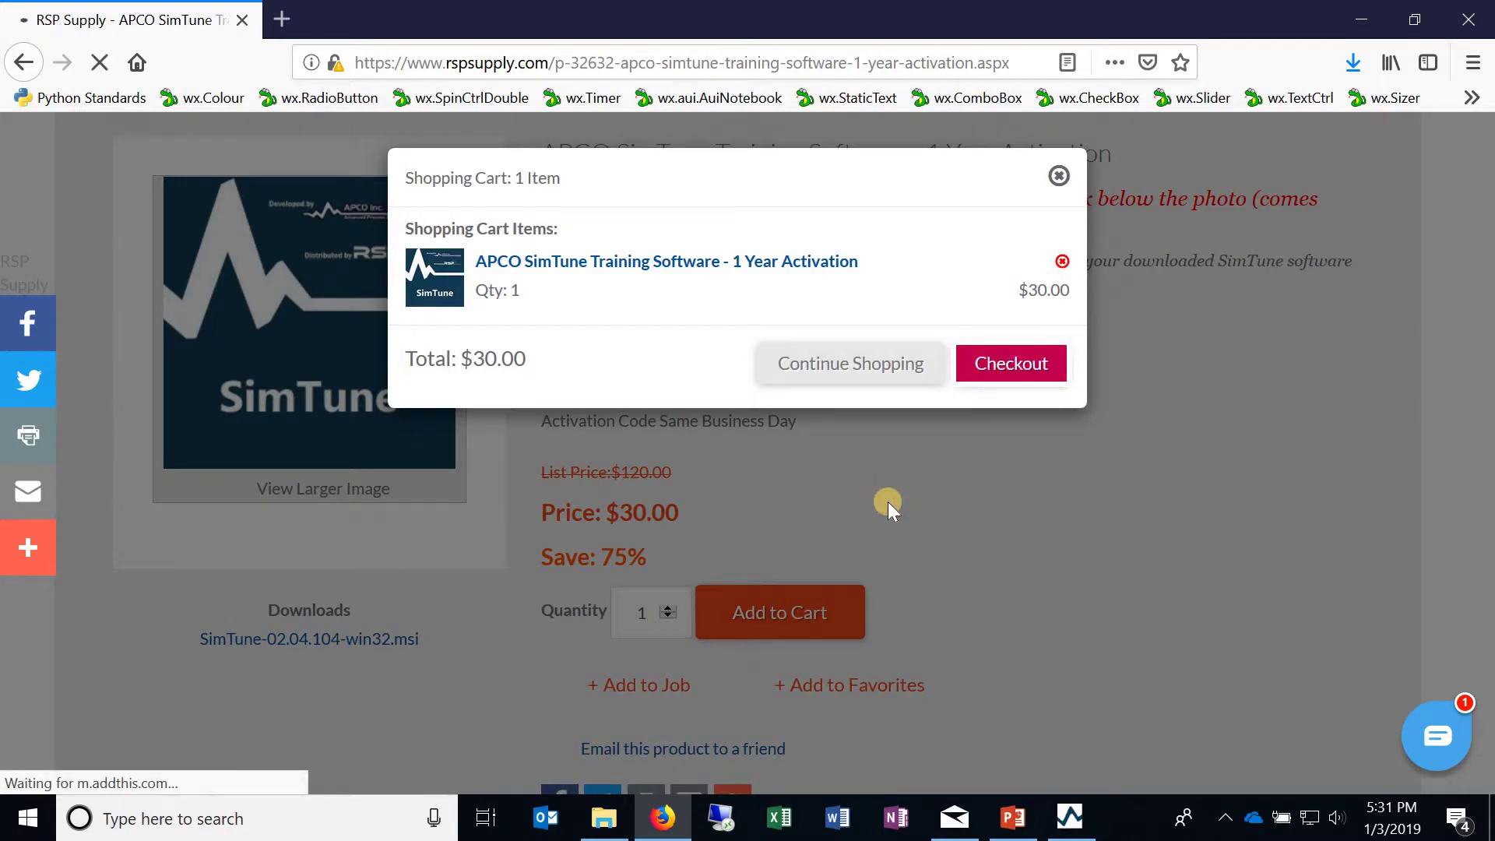
{"action": "scroll", "coordinate": [351, 321], "scroll_direction": "down", "scroll_amount": 2}
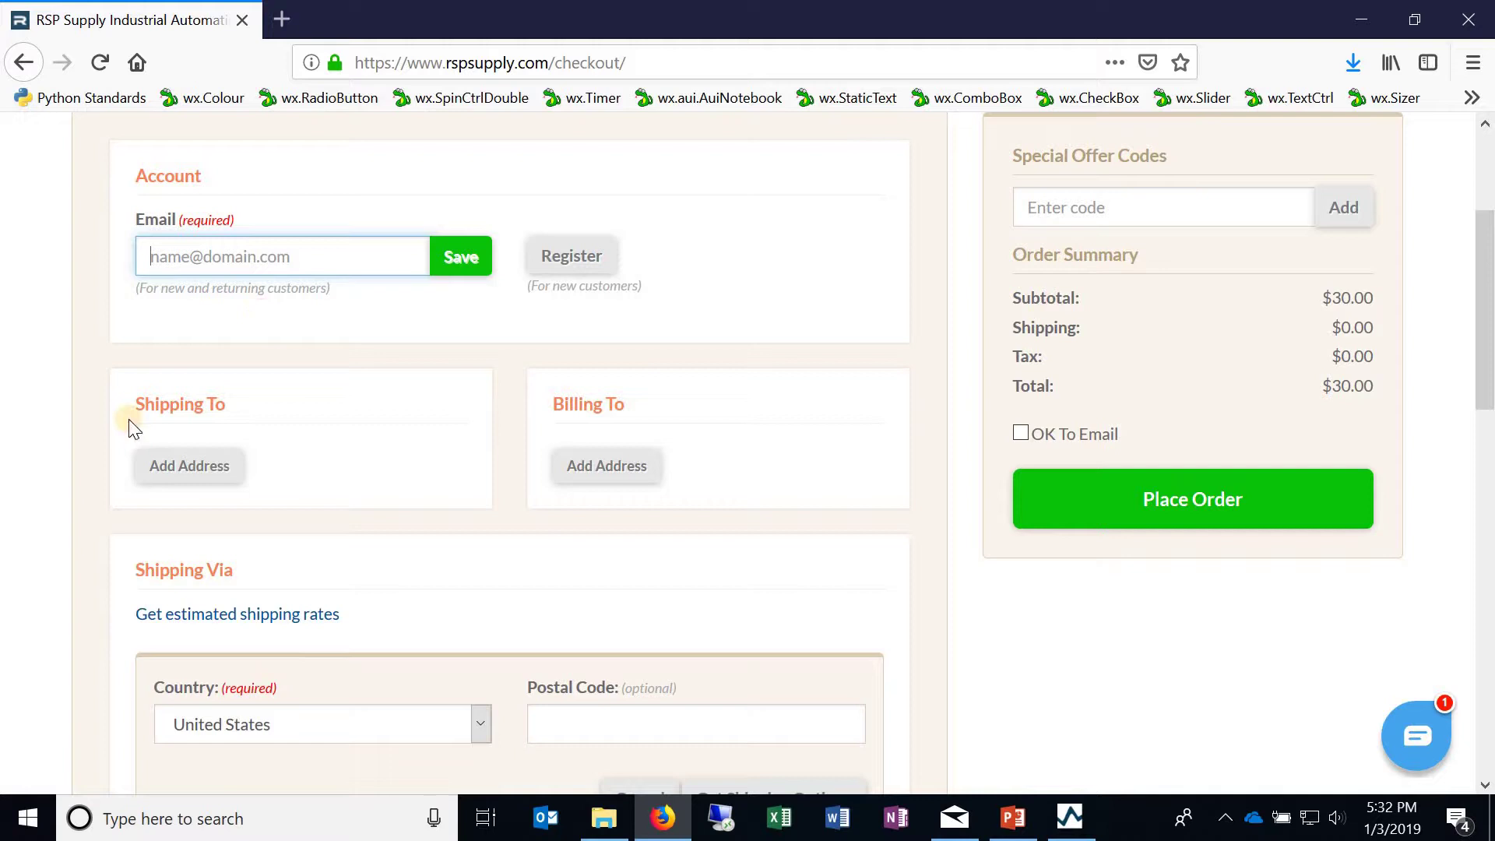
{"action": "scroll", "coordinate": [391, 540], "scroll_direction": "down", "scroll_amount": 2}
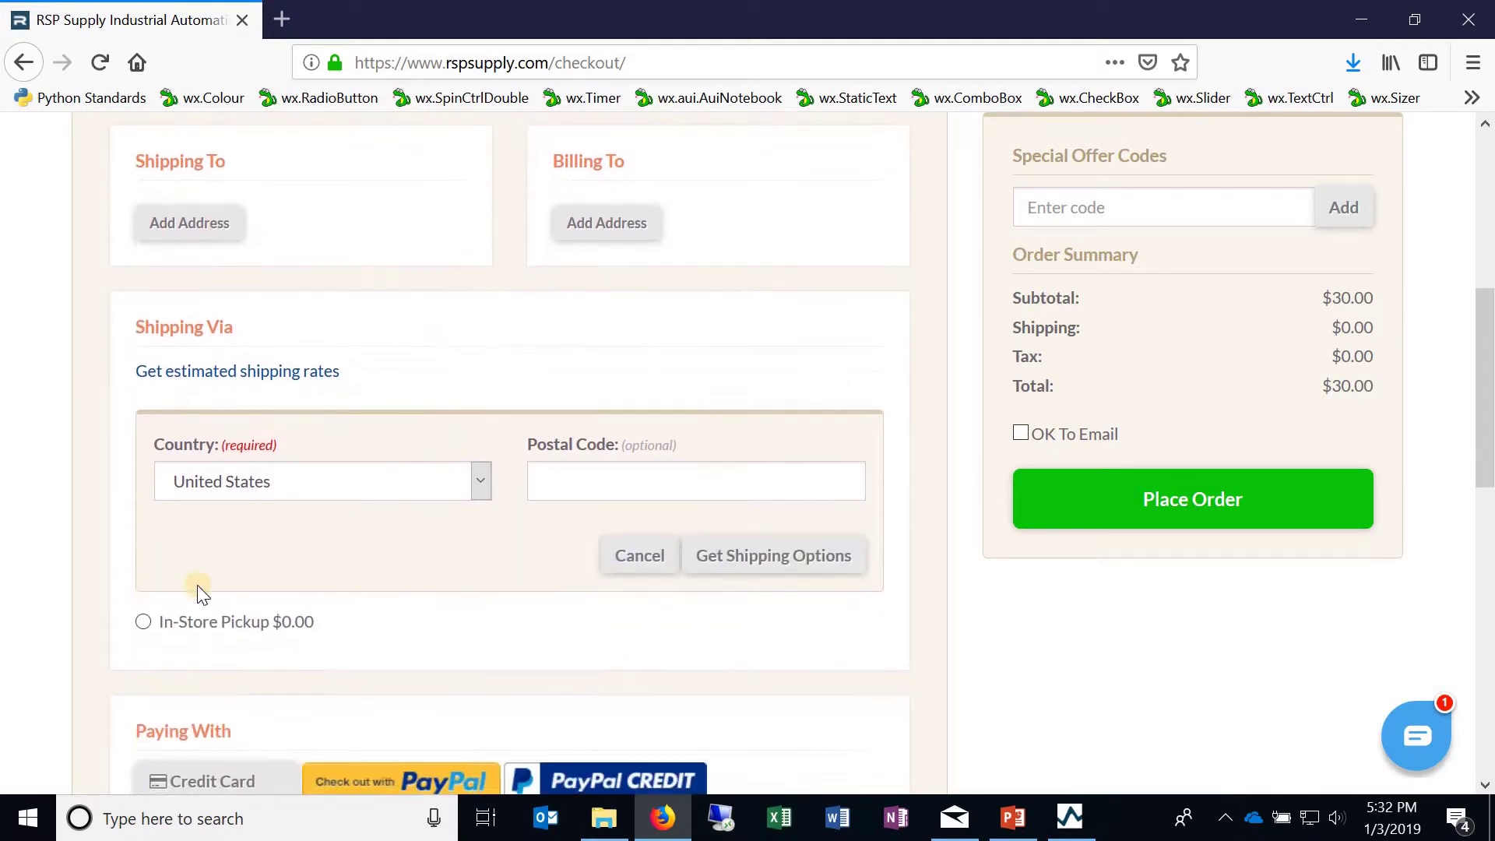
{"action": "left_click", "coordinate": [172, 623]}
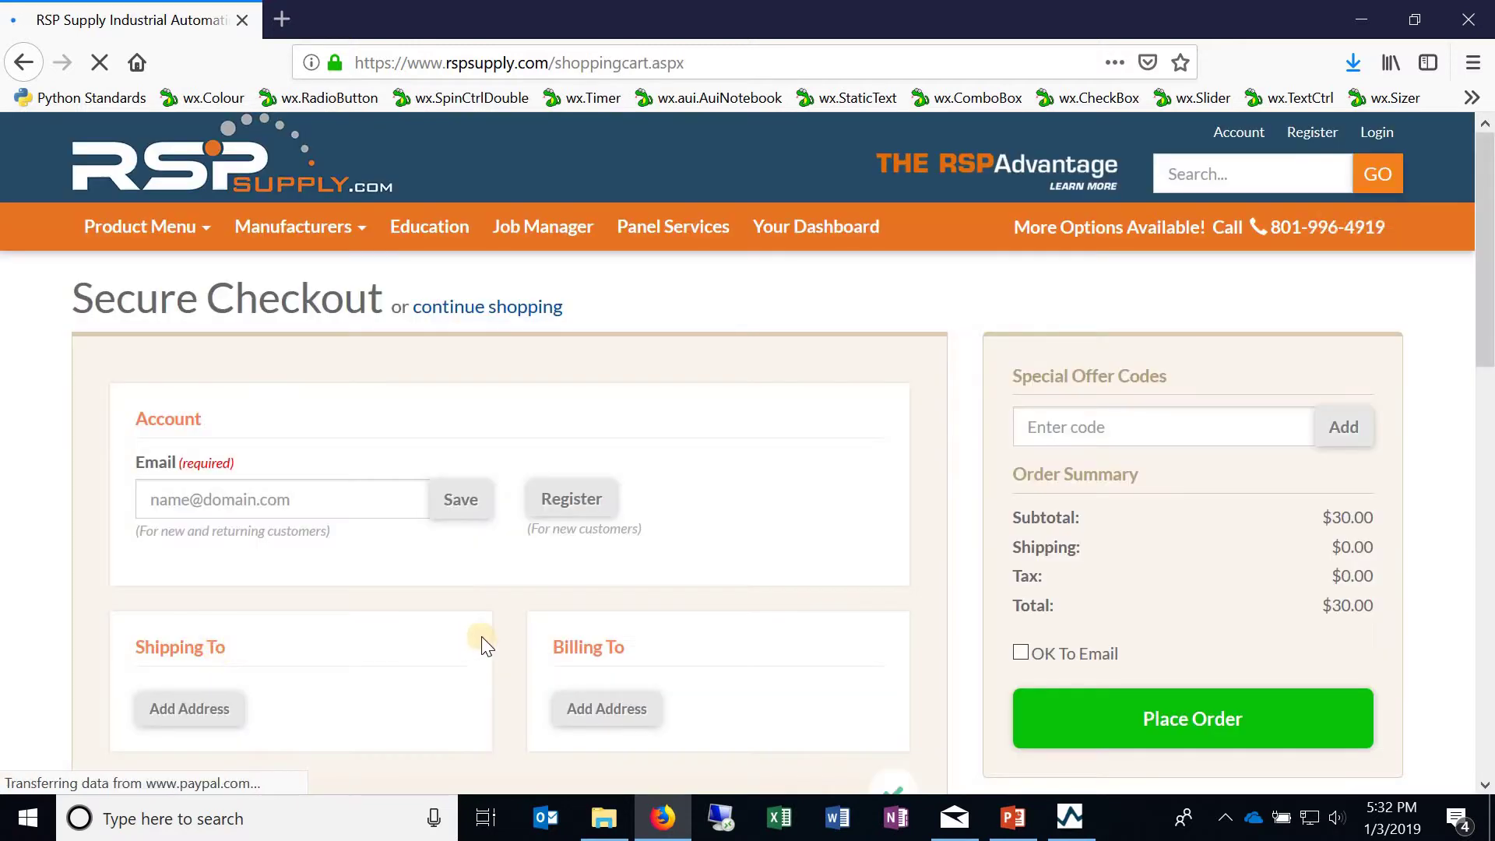
{"action": "scroll", "coordinate": [503, 644], "scroll_direction": "down", "scroll_amount": 1}
{"action": "scroll", "coordinate": [504, 644], "scroll_direction": "down", "scroll_amount": 2}
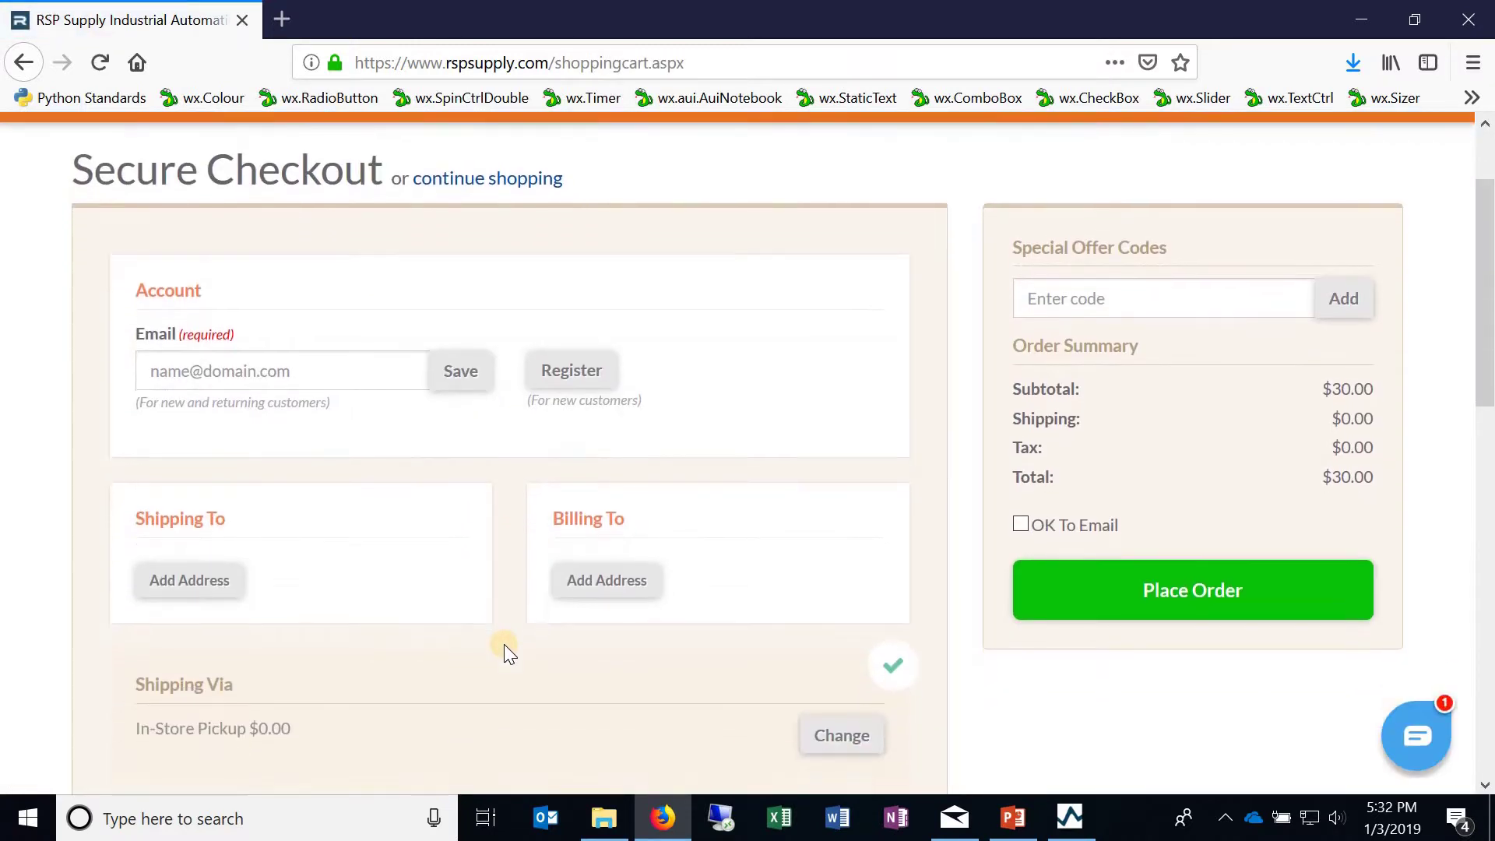
{"action": "scroll", "coordinate": [504, 645], "scroll_direction": "down", "scroll_amount": 2}
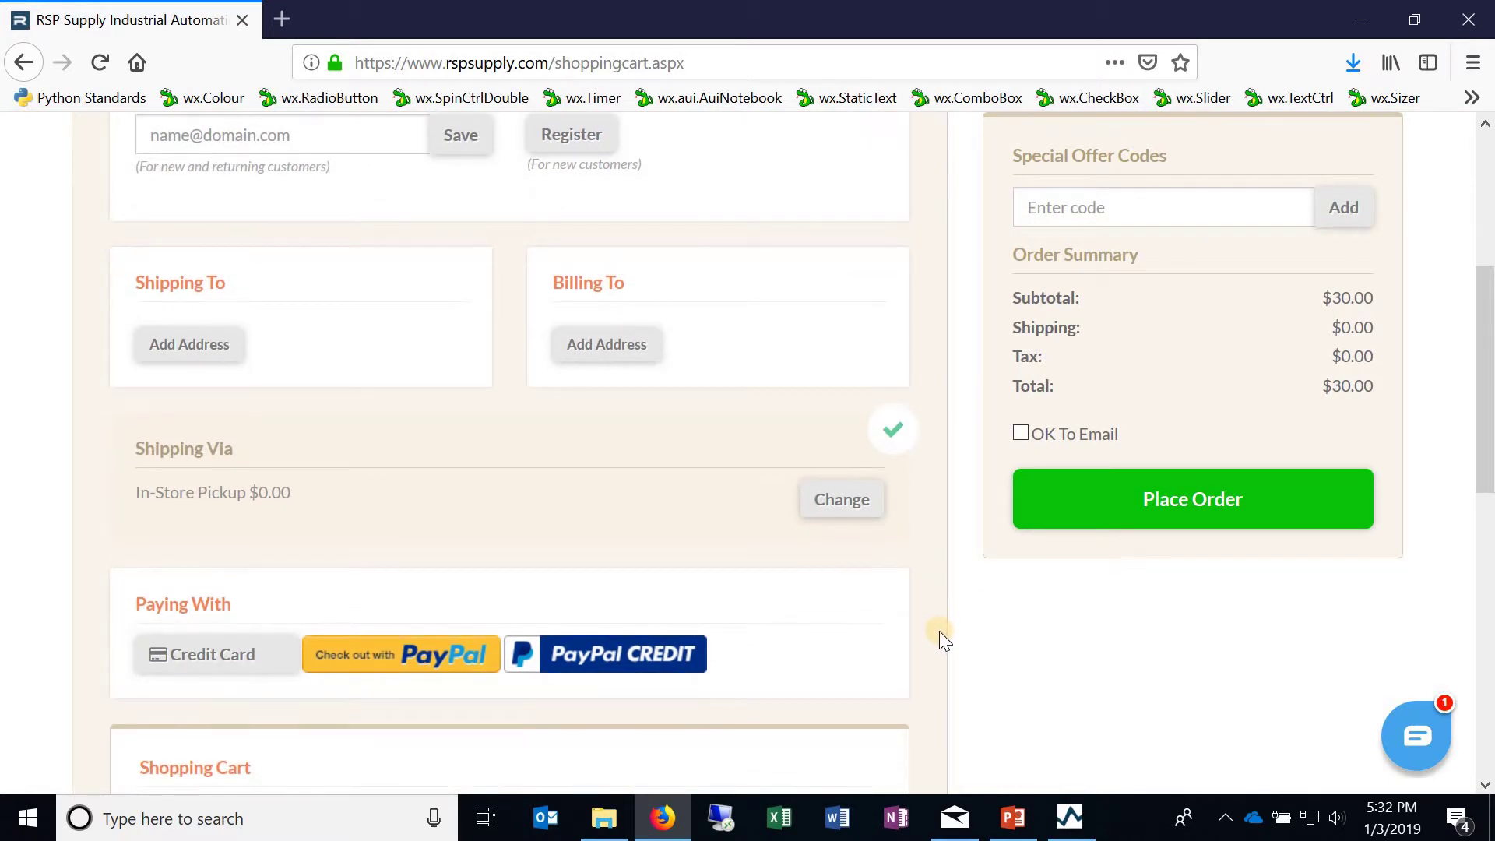
{"action": "scroll", "coordinate": [942, 635], "scroll_direction": "down", "scroll_amount": 2}
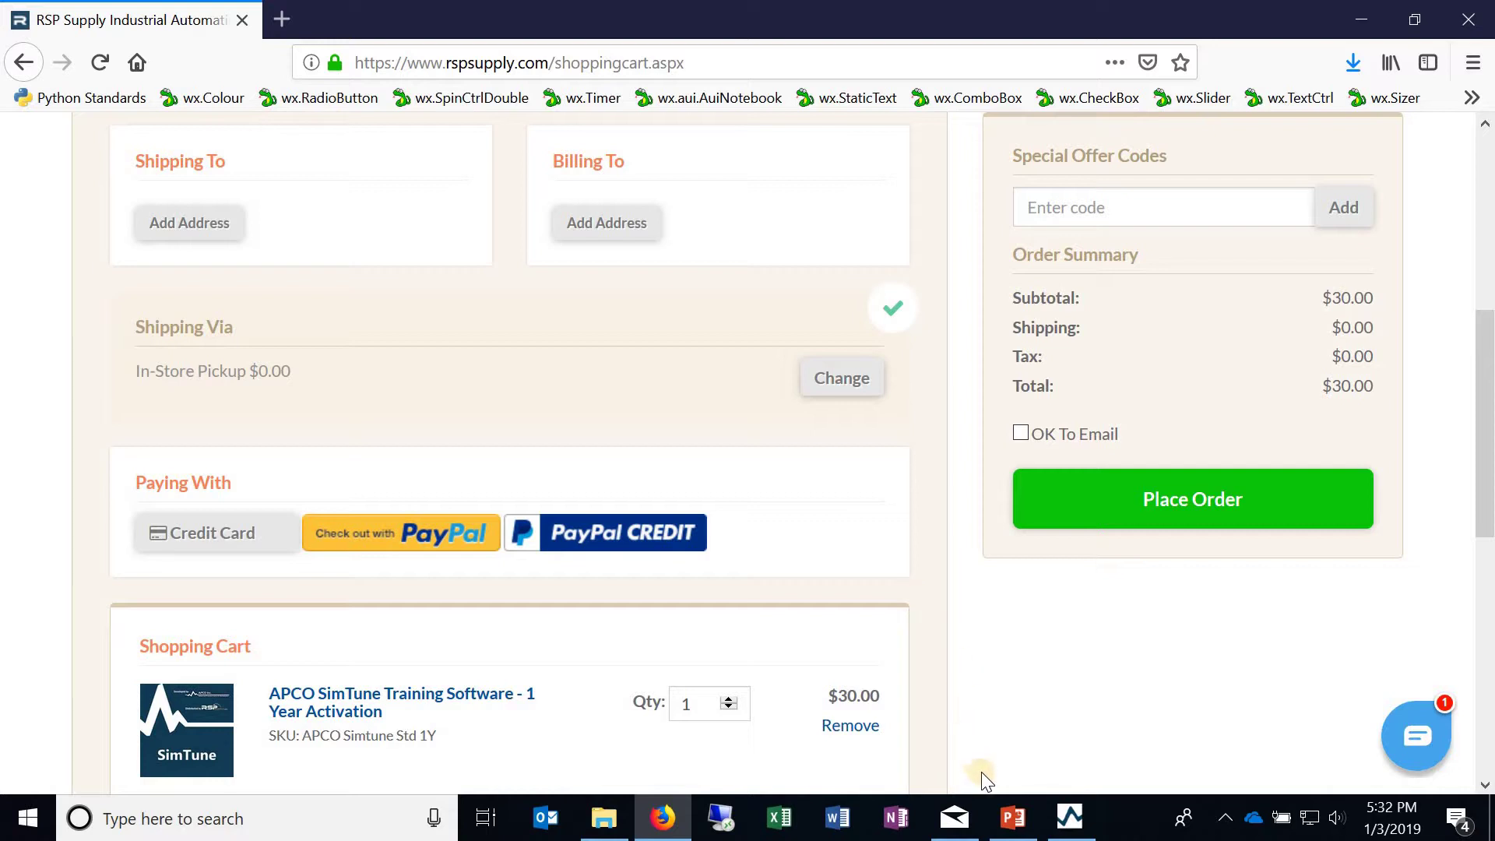
{"action": "mouse_move", "coordinate": [955, 817]}
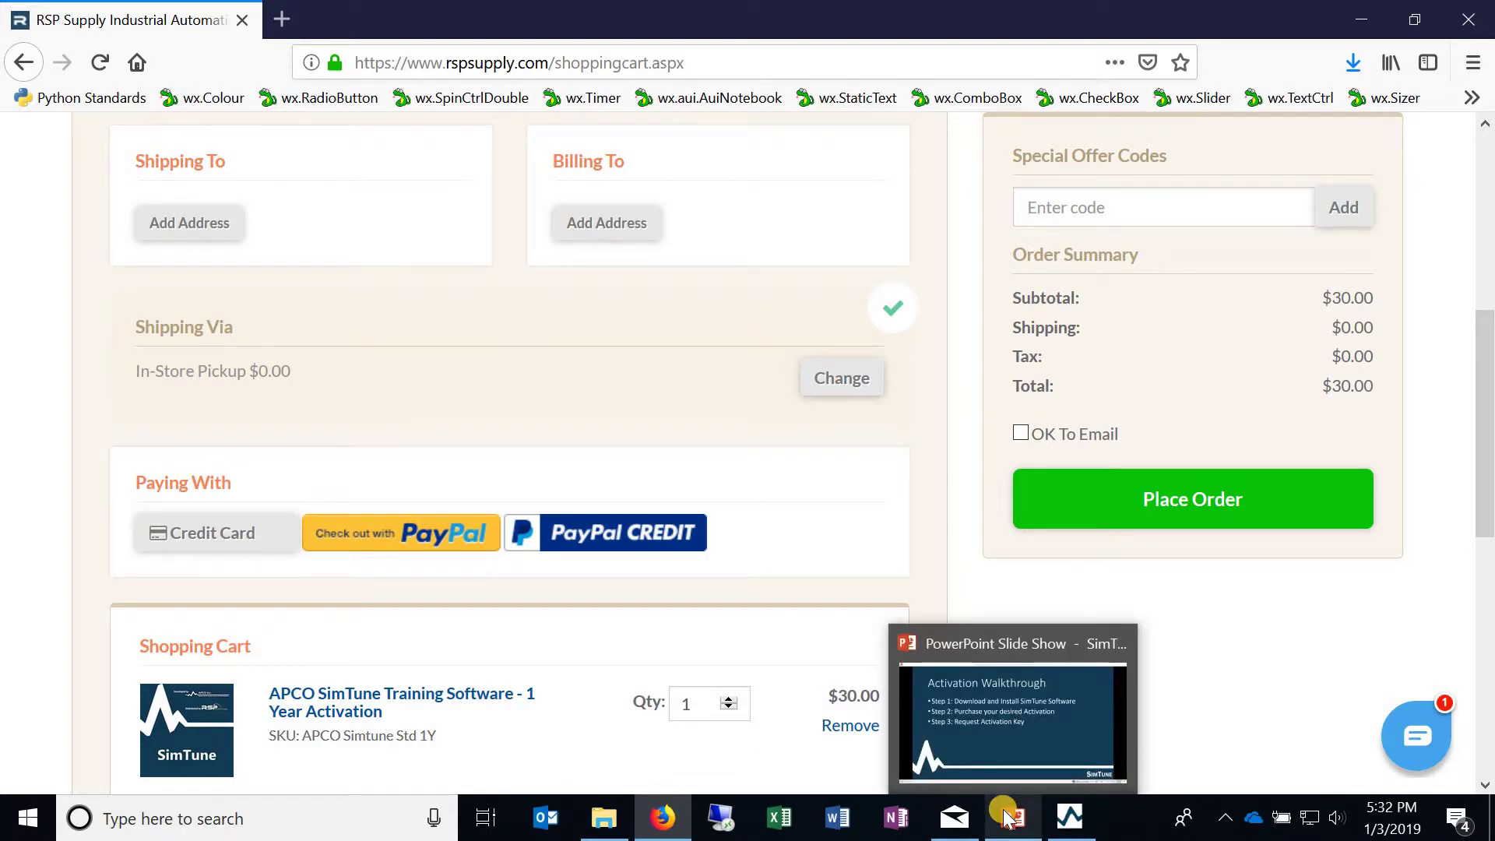
Enter order 12345 and confirmation 4321 from the email into SimTune's activation form
{"action": "left_click", "coordinate": [956, 818]}
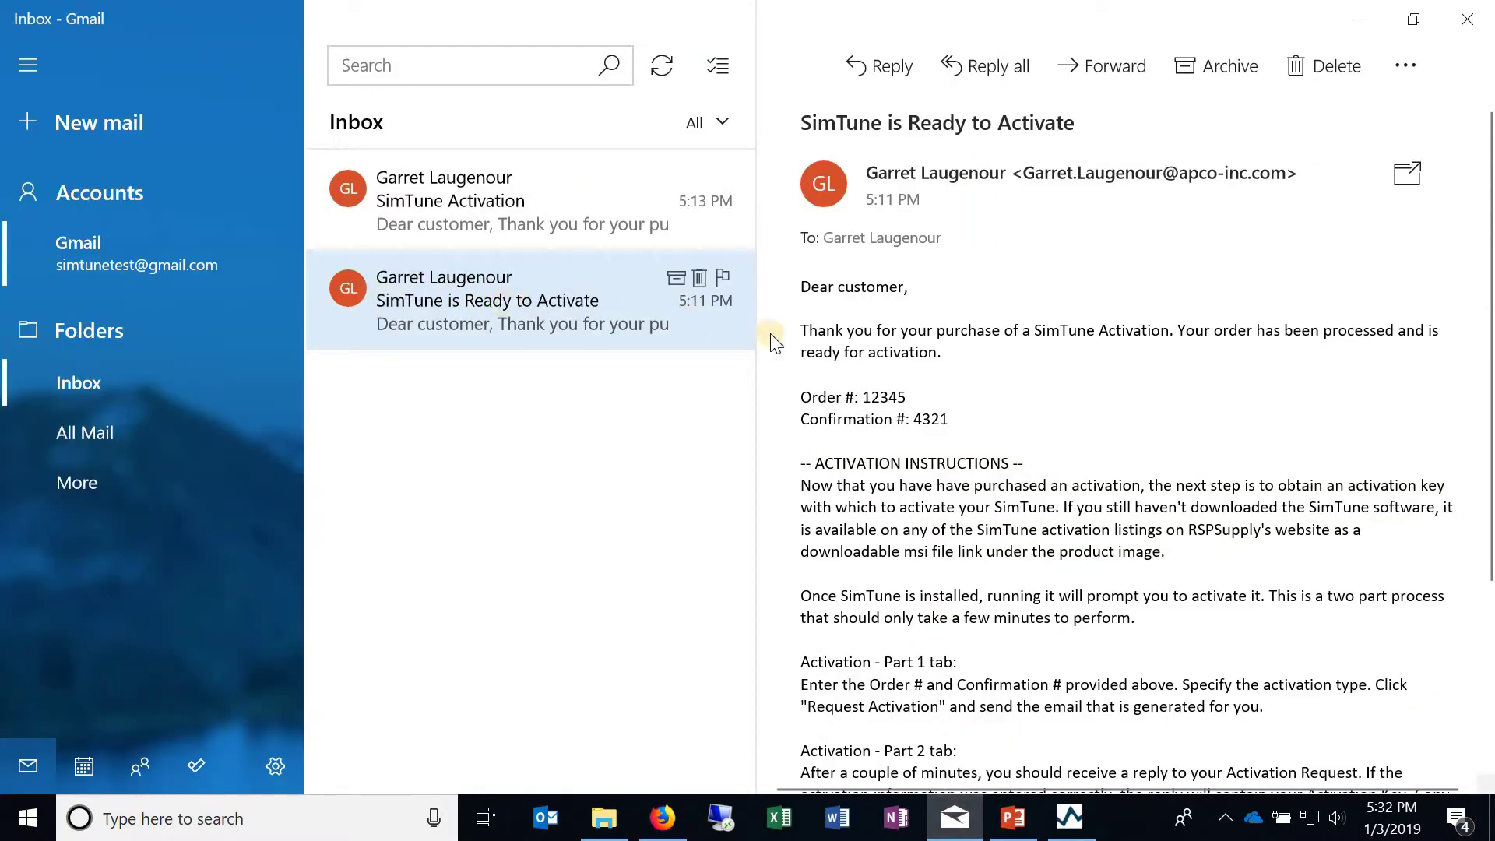
{"action": "left_click_drag", "start_coordinate": [864, 397], "coordinate": [948, 418]}
{"action": "left_click", "coordinate": [1072, 823]}
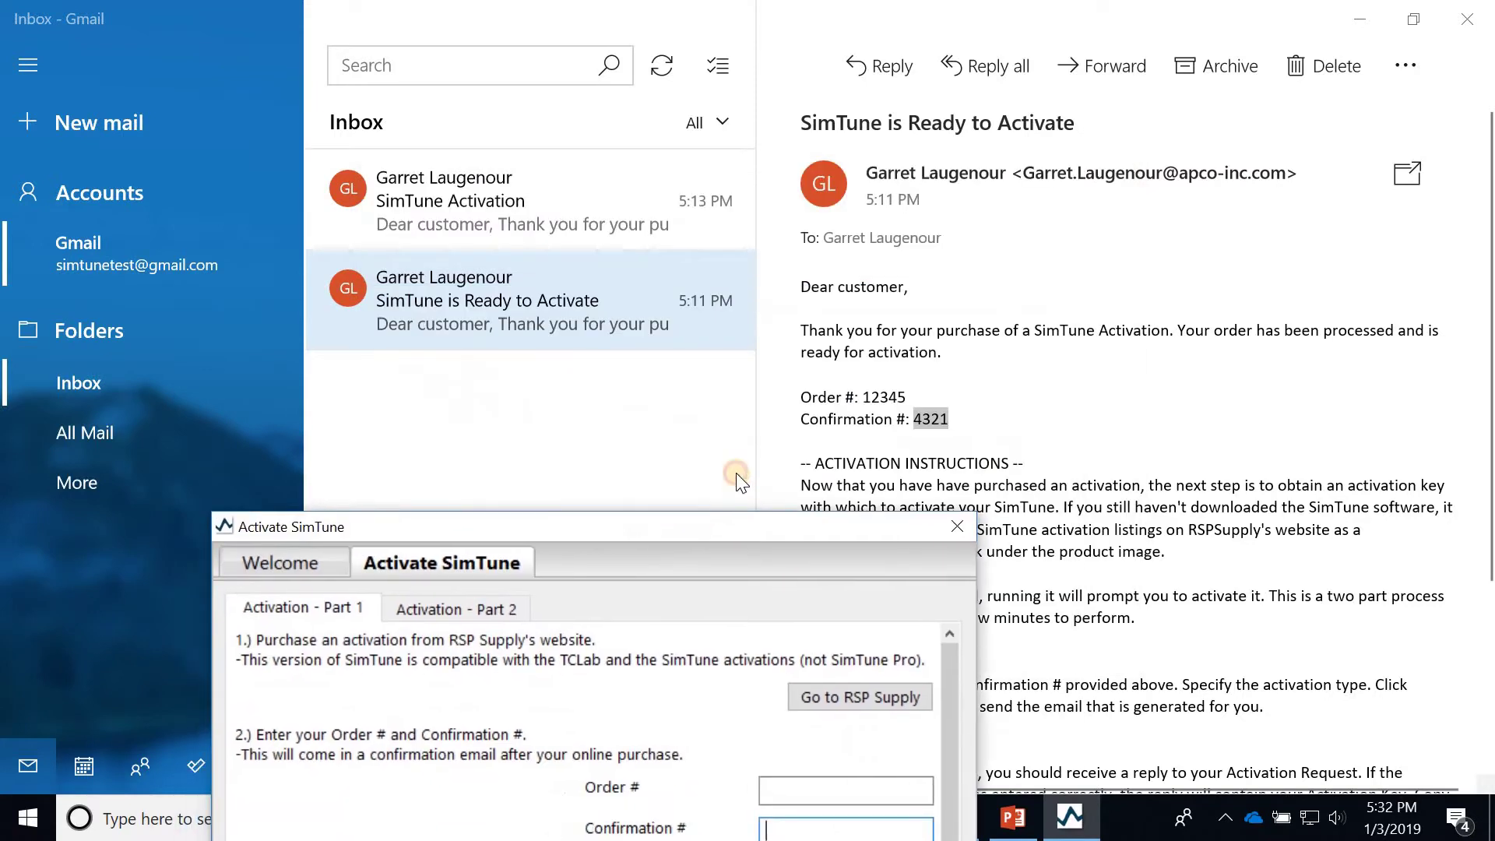
{"action": "left_click", "coordinate": [774, 739]}
{"action": "type", "text": "1234"}
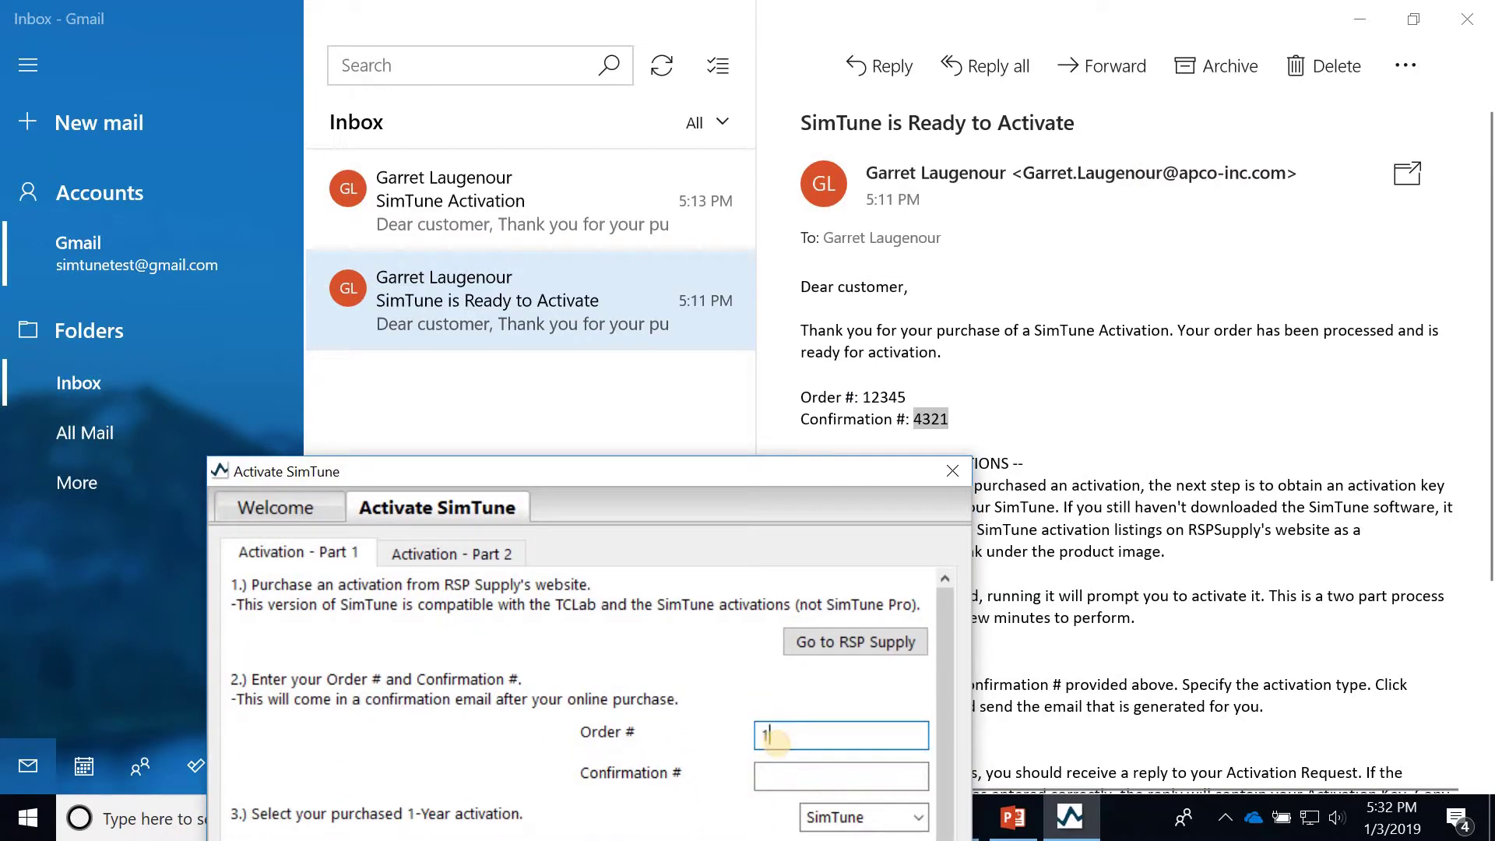
{"action": "type", "text": "5"}
{"action": "left_click", "coordinate": [778, 774]}
{"action": "type", "text": "4"}
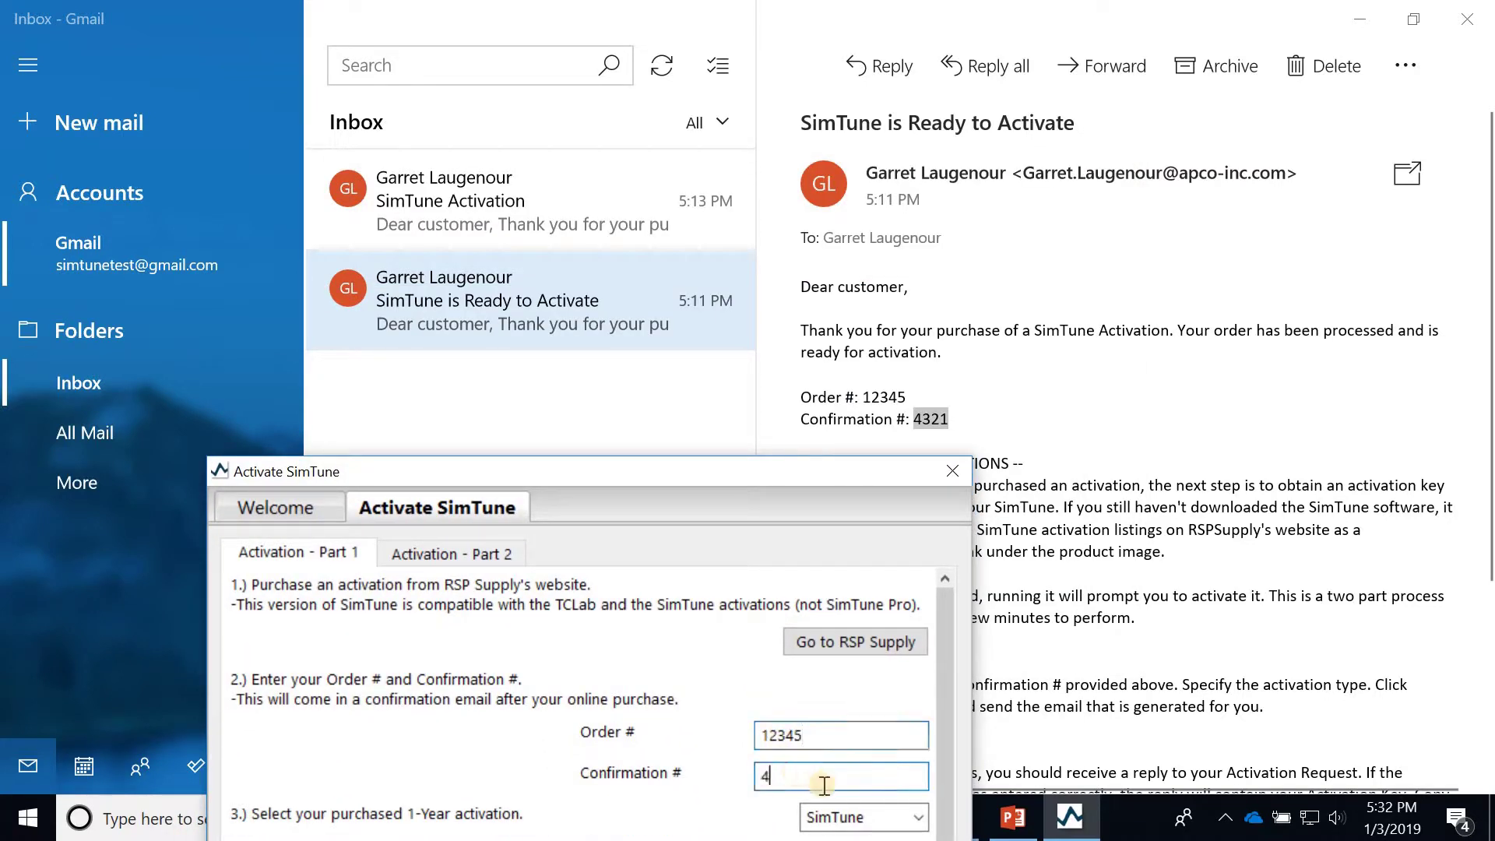
{"action": "type", "text": "321"}
Set the activation type to SimTune, after briefly switching it to TCLab
{"action": "left_click_drag", "start_coordinate": [838, 471], "coordinate": [853, 255]}
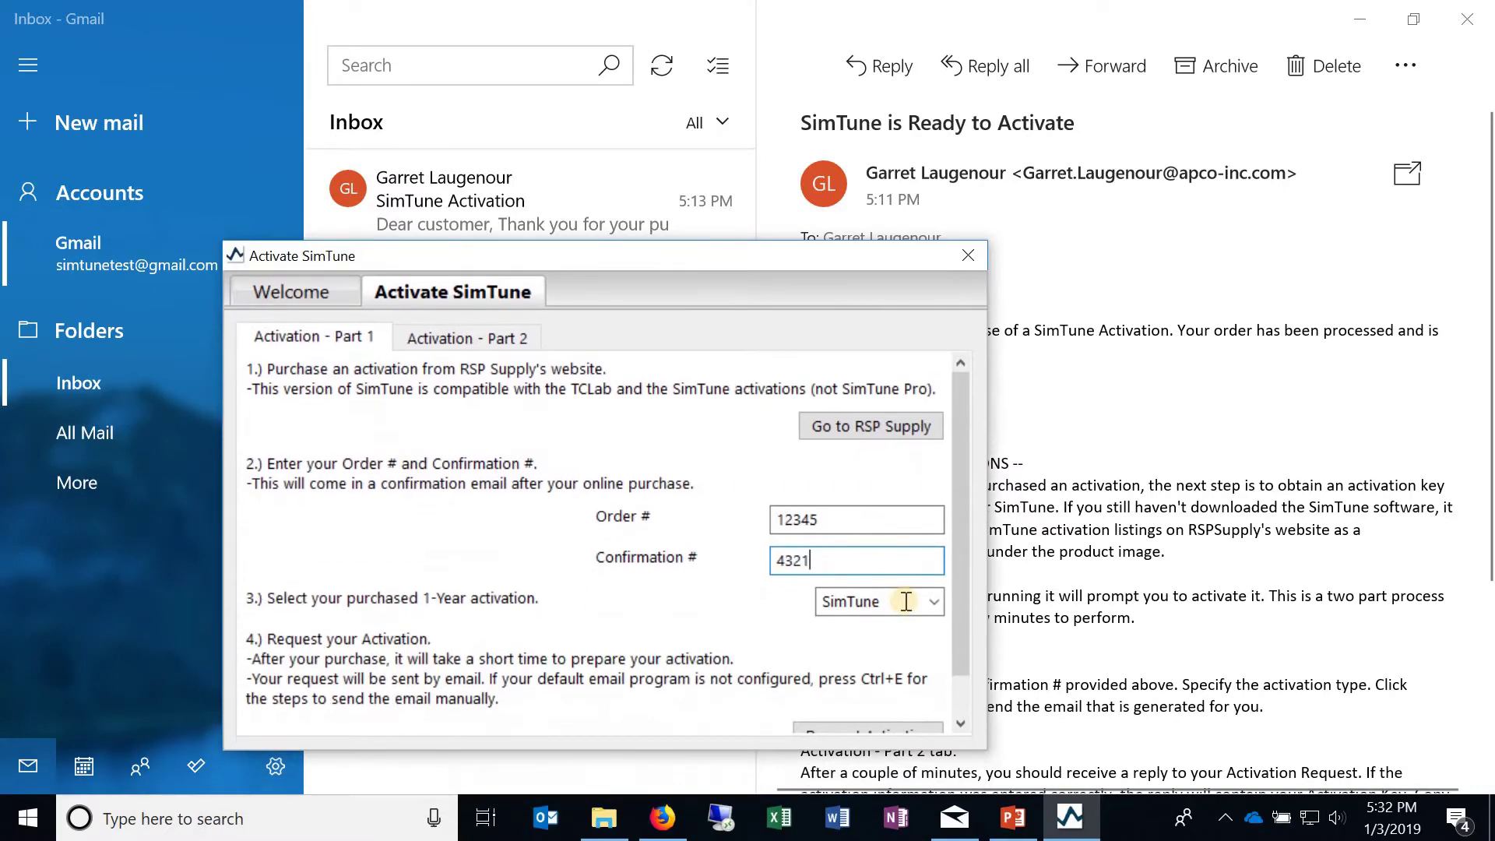
{"action": "left_click", "coordinate": [929, 604]}
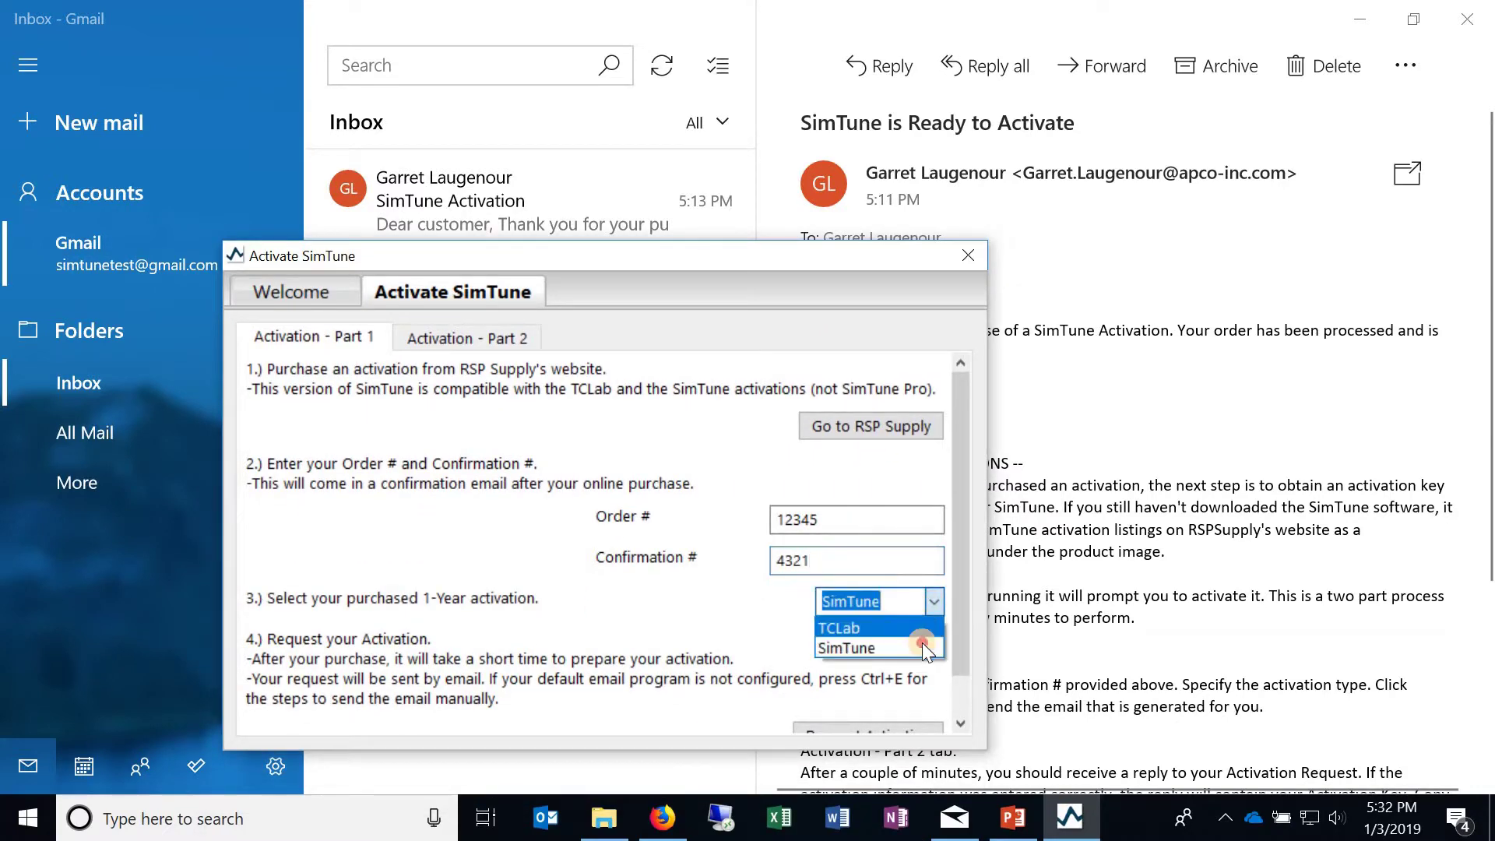
{"action": "left_click", "coordinate": [929, 604]}
{"action": "left_click", "coordinate": [932, 608]}
{"action": "left_click", "coordinate": [927, 626]}
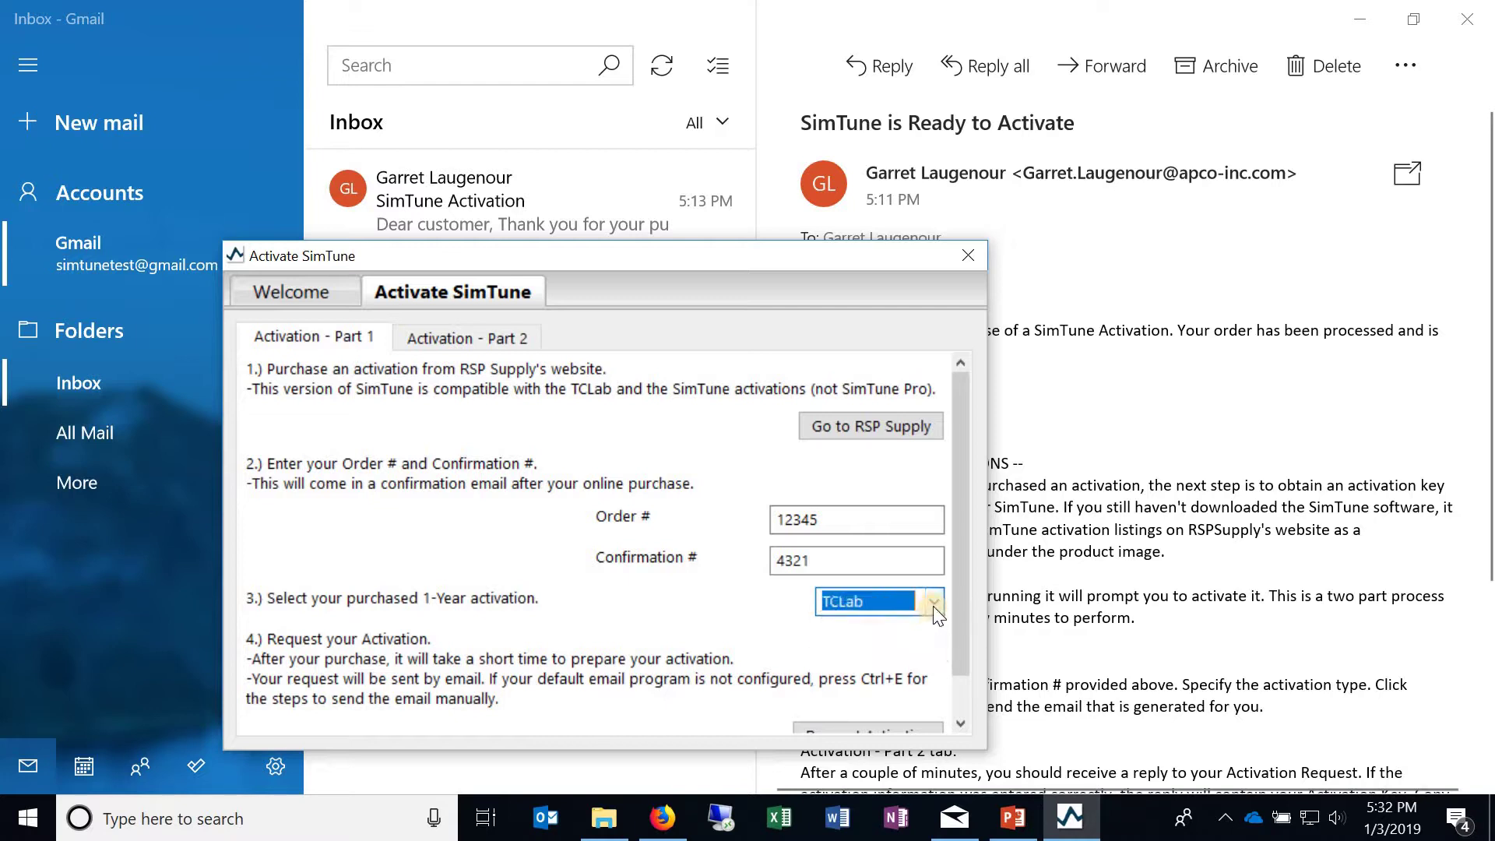
{"action": "left_click", "coordinate": [934, 607]}
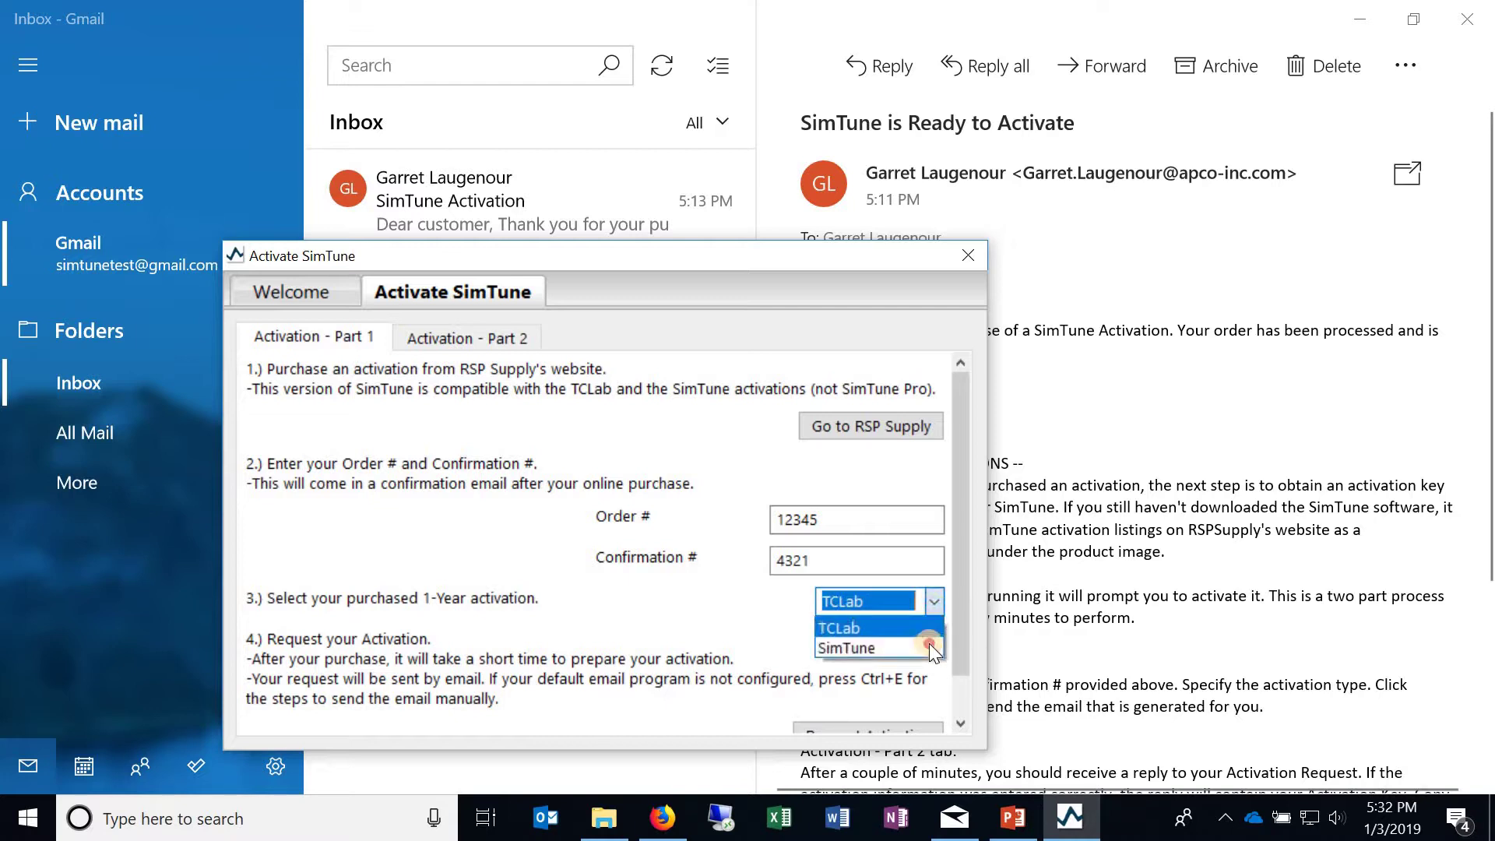
{"action": "left_click", "coordinate": [928, 644]}
{"action": "scroll", "coordinate": [903, 666], "scroll_direction": "down", "scroll_amount": 1}
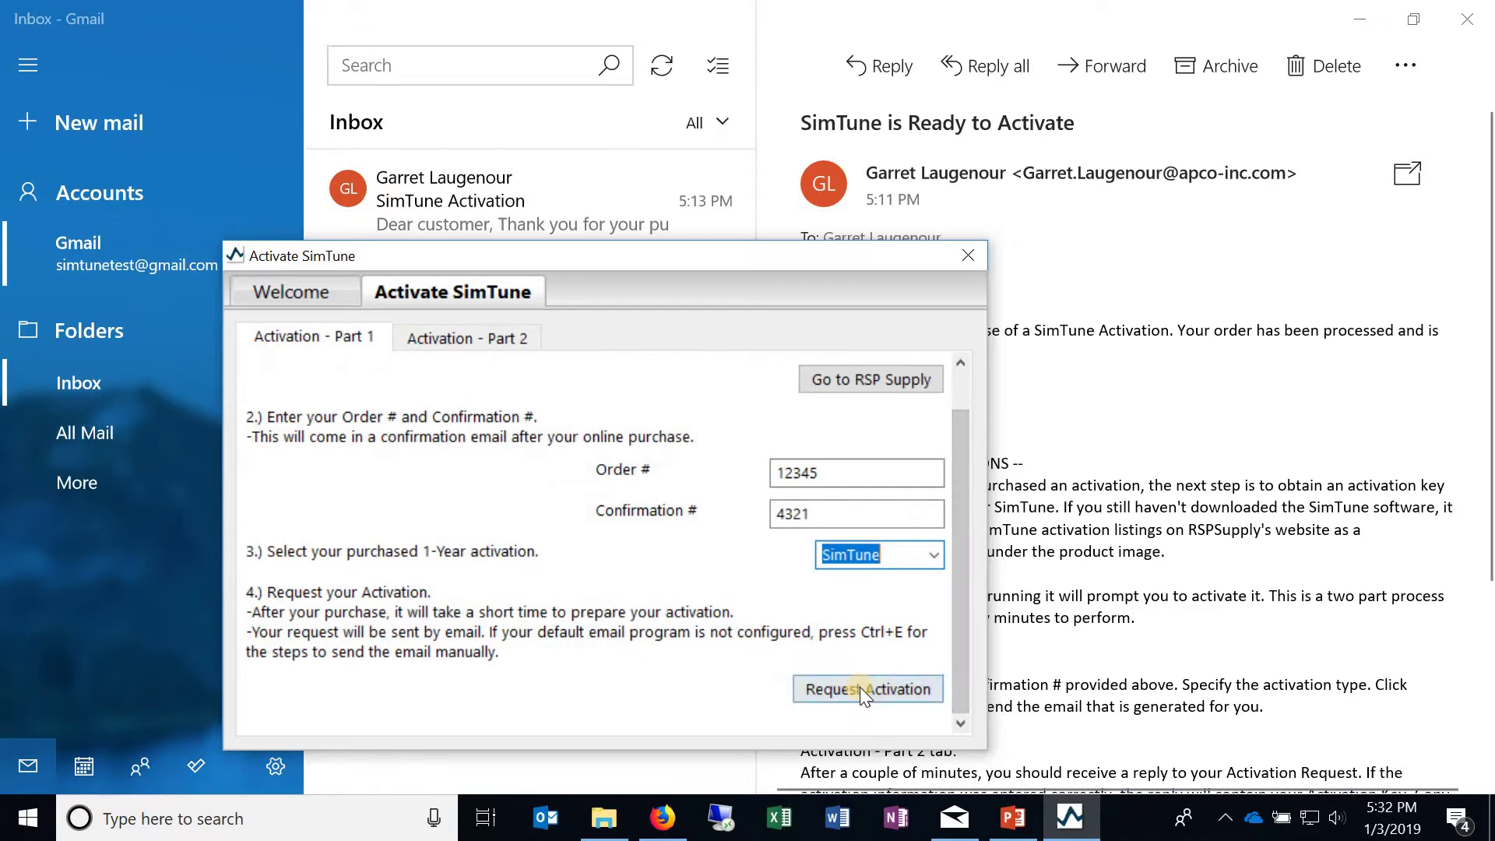
Send the automated activation request, then select the key in the SimTune Activation reply
{"action": "left_click", "coordinate": [871, 694]}
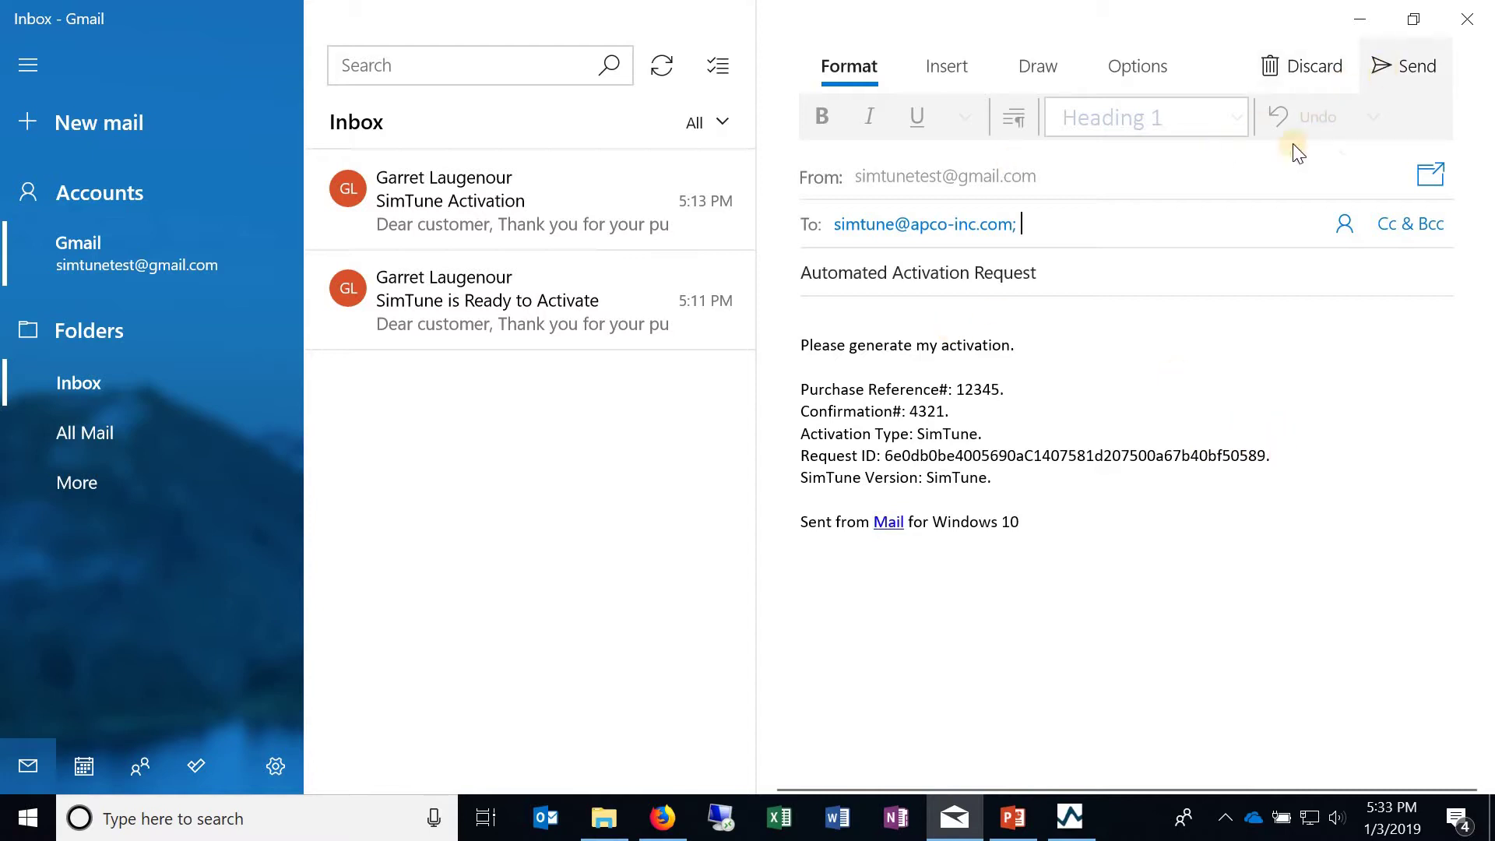
{"action": "left_click", "coordinate": [599, 211]}
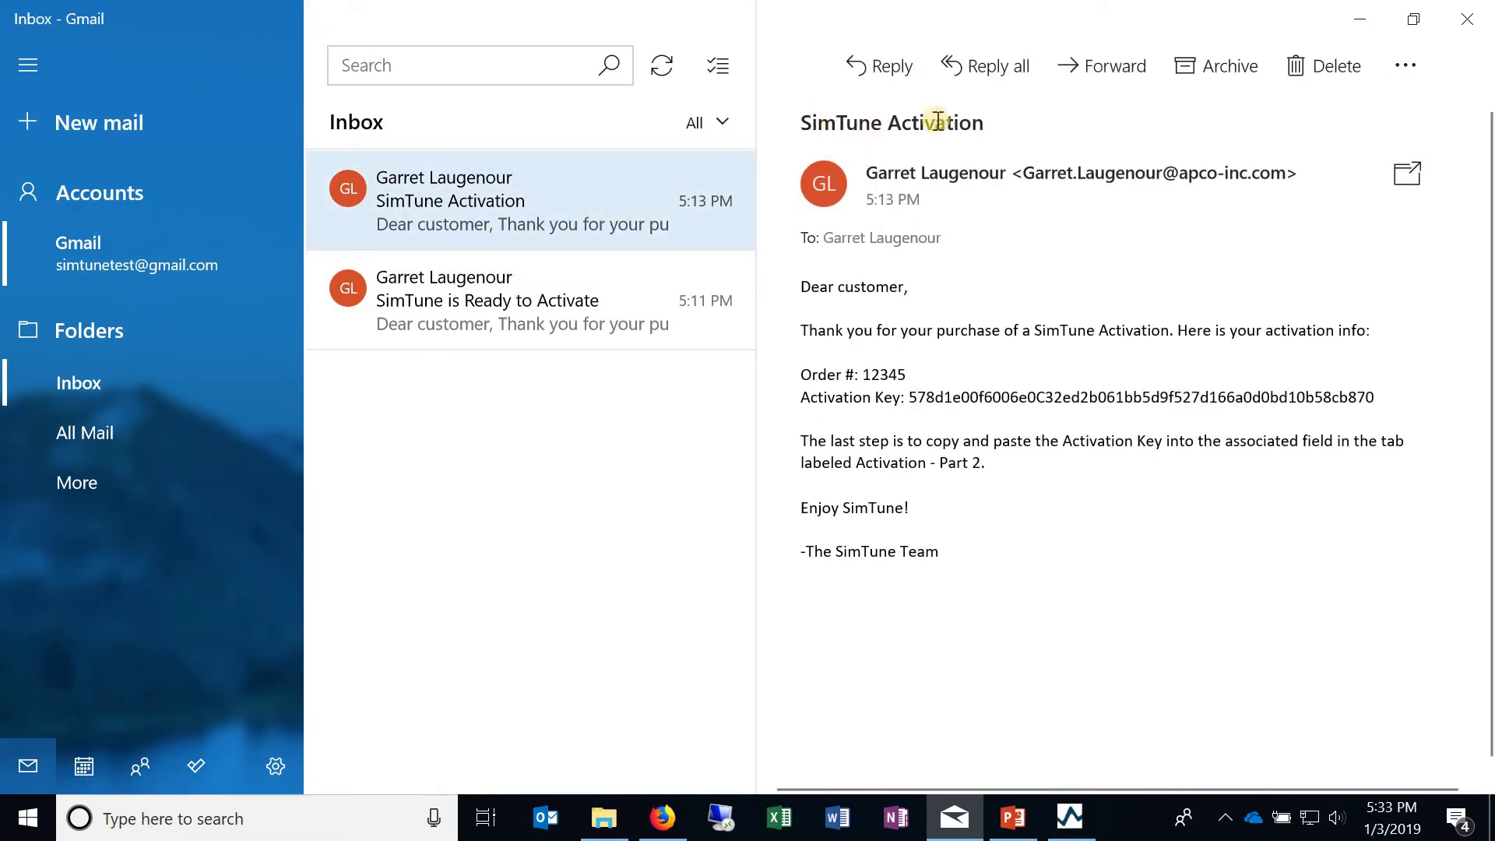
{"action": "left_click_drag", "start_coordinate": [862, 374], "coordinate": [1377, 398]}
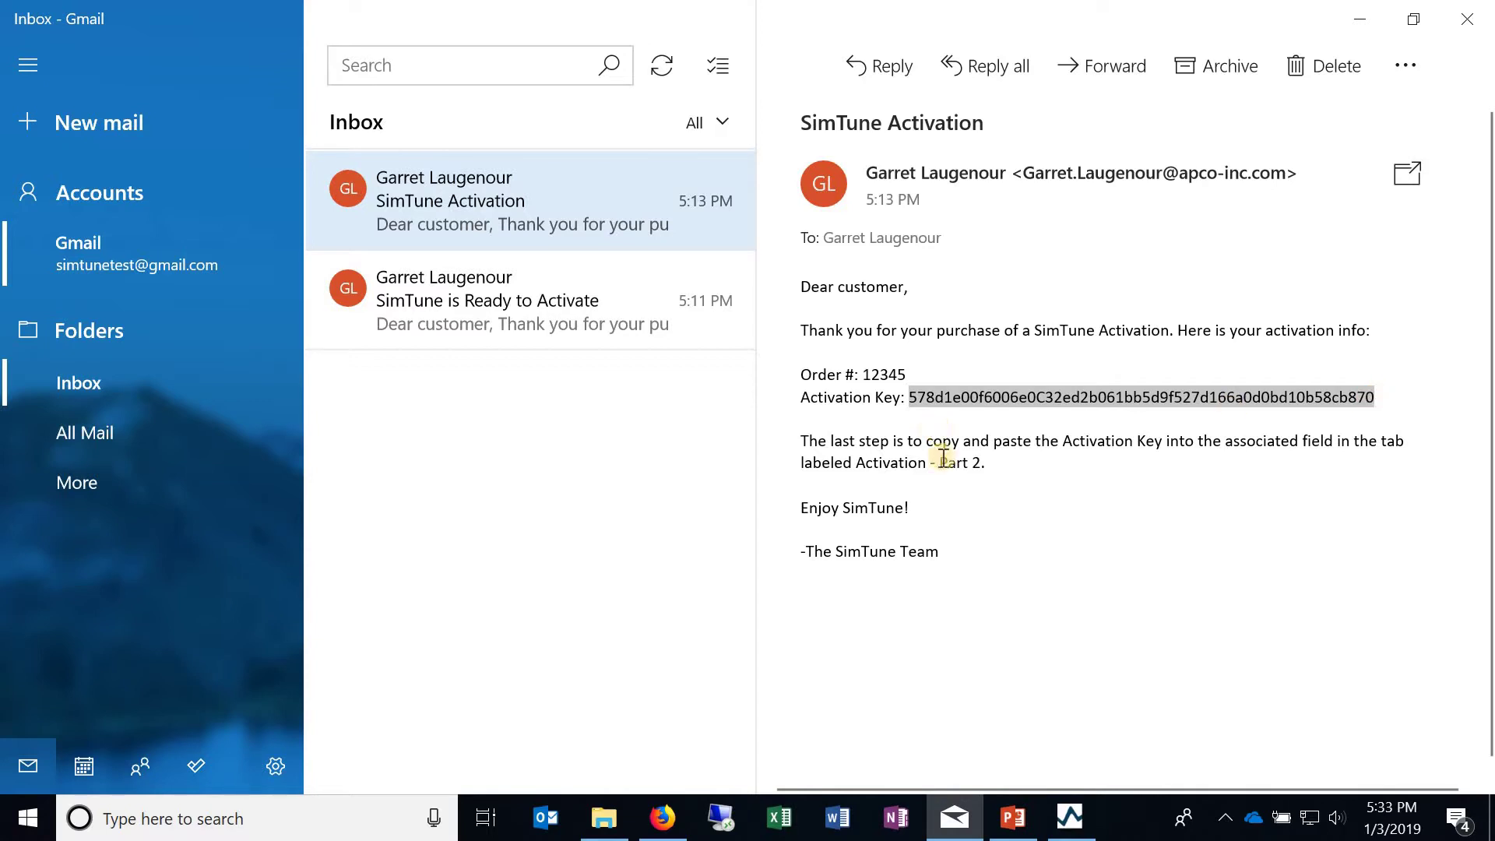
Paste the emailed key into Activation - Part 2 and activate SimTune
{"action": "left_click", "coordinate": [1069, 818]}
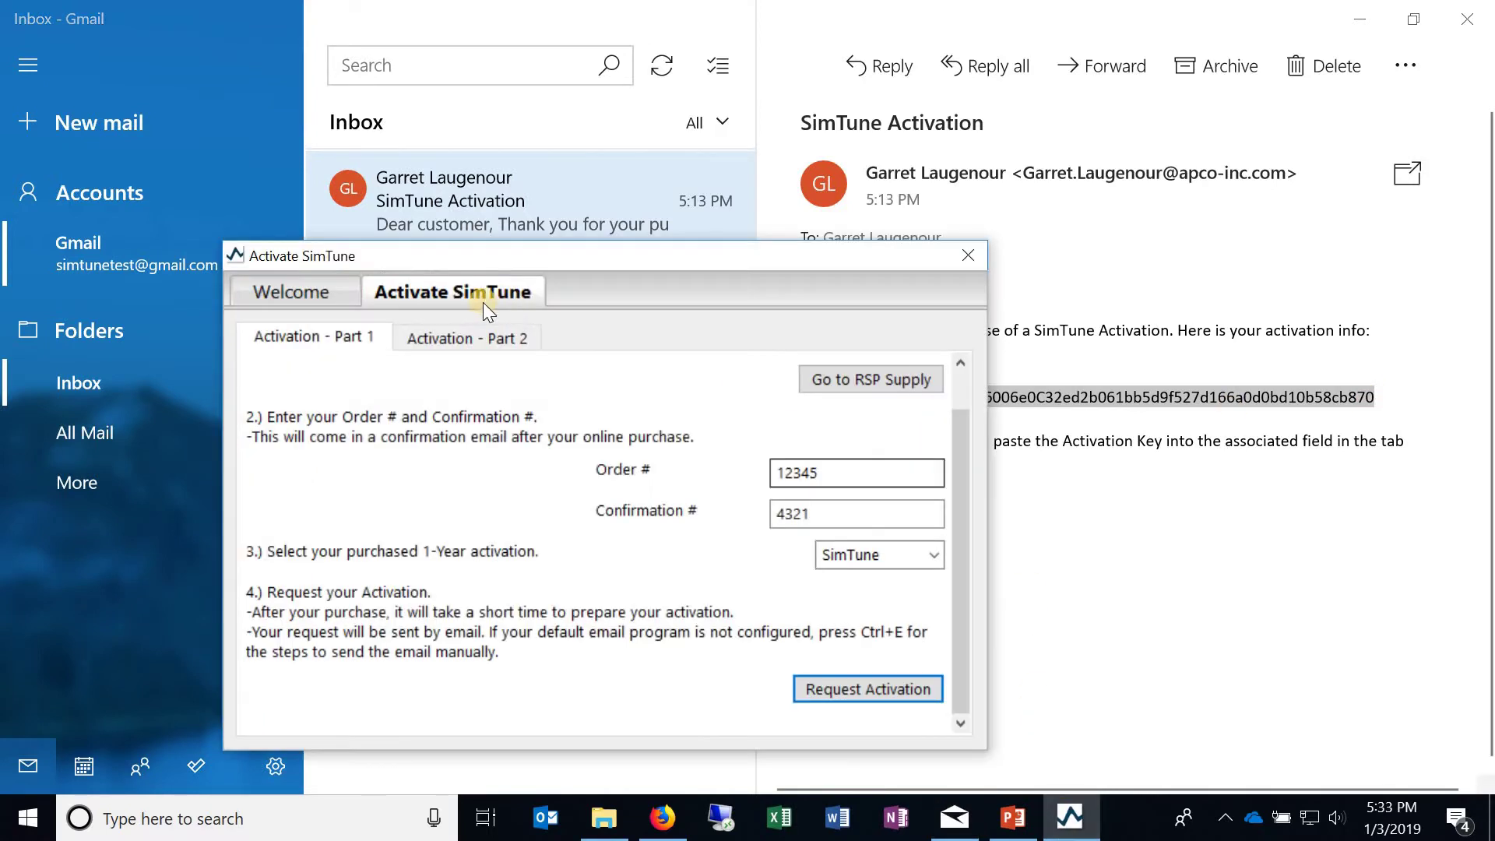
{"action": "left_click", "coordinate": [448, 338]}
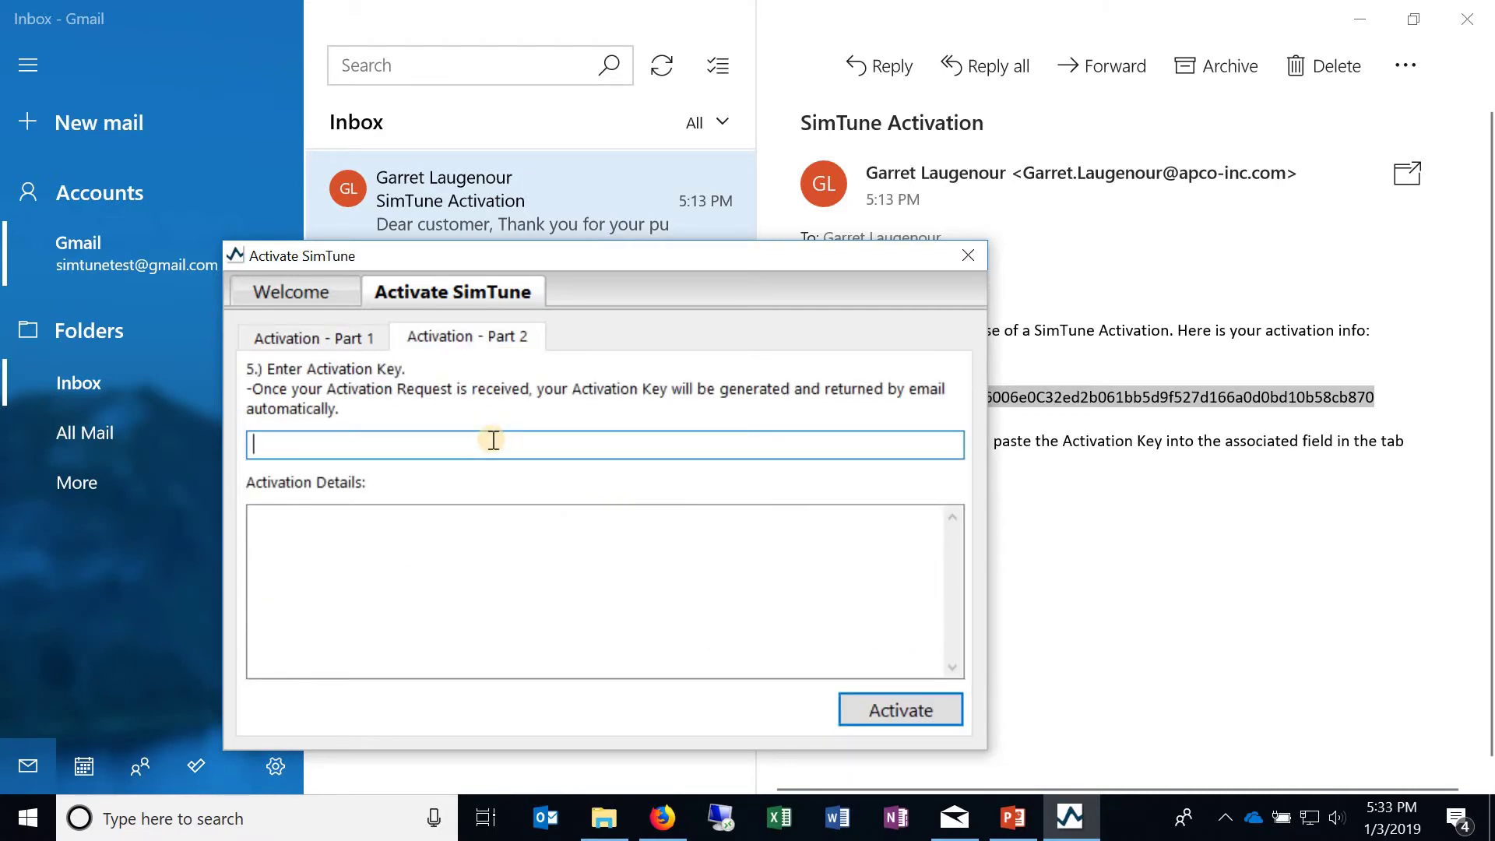
{"action": "key", "text": "ctrl+v"}
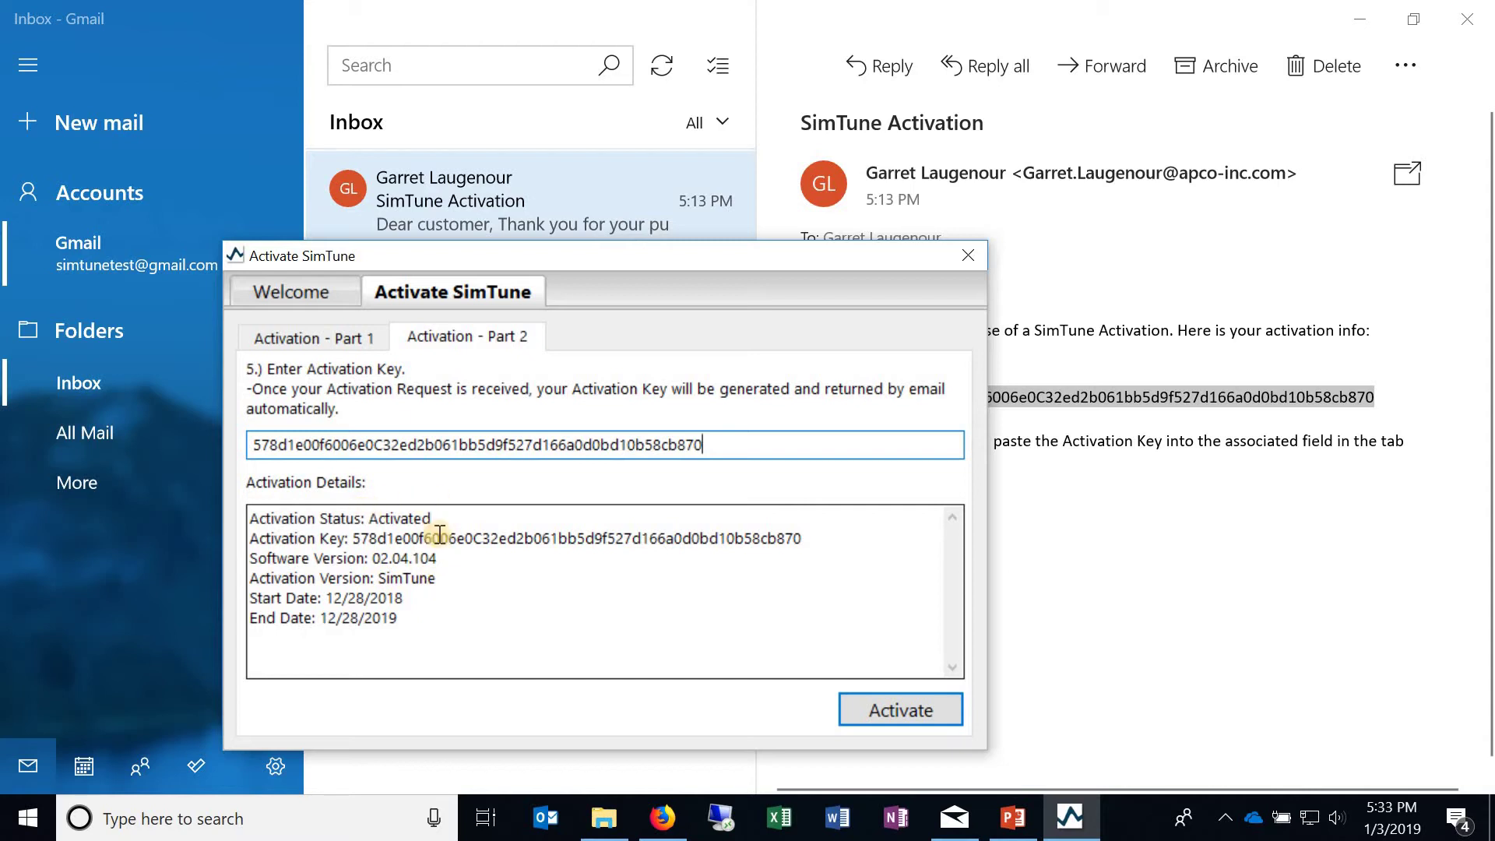
{"action": "left_click", "coordinate": [898, 705]}
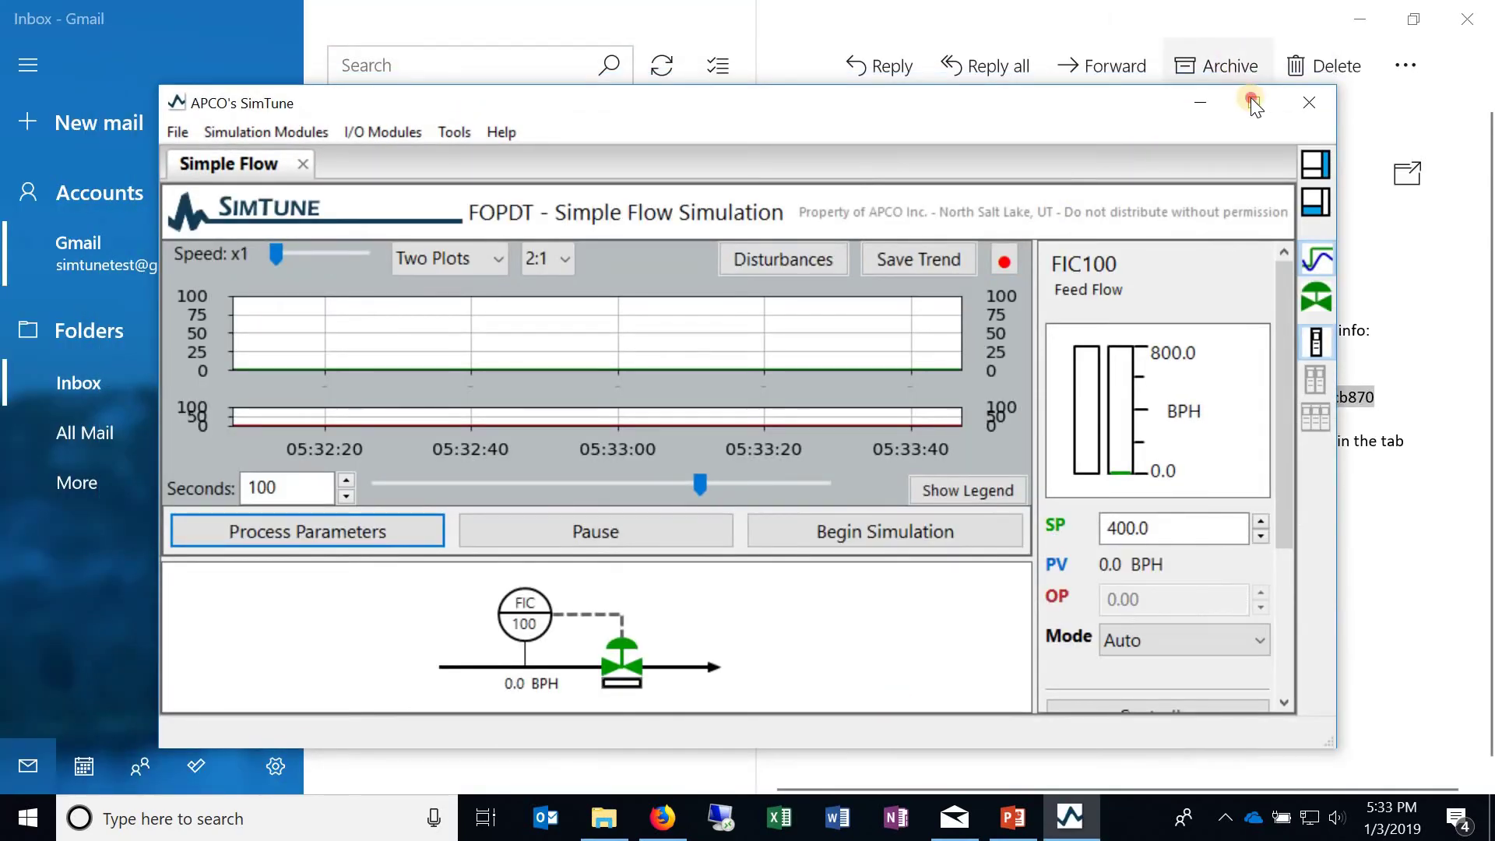
Maximize the Simple Flow window and switch to the Activation Walkthrough slideshow
{"action": "left_click", "coordinate": [1244, 66]}
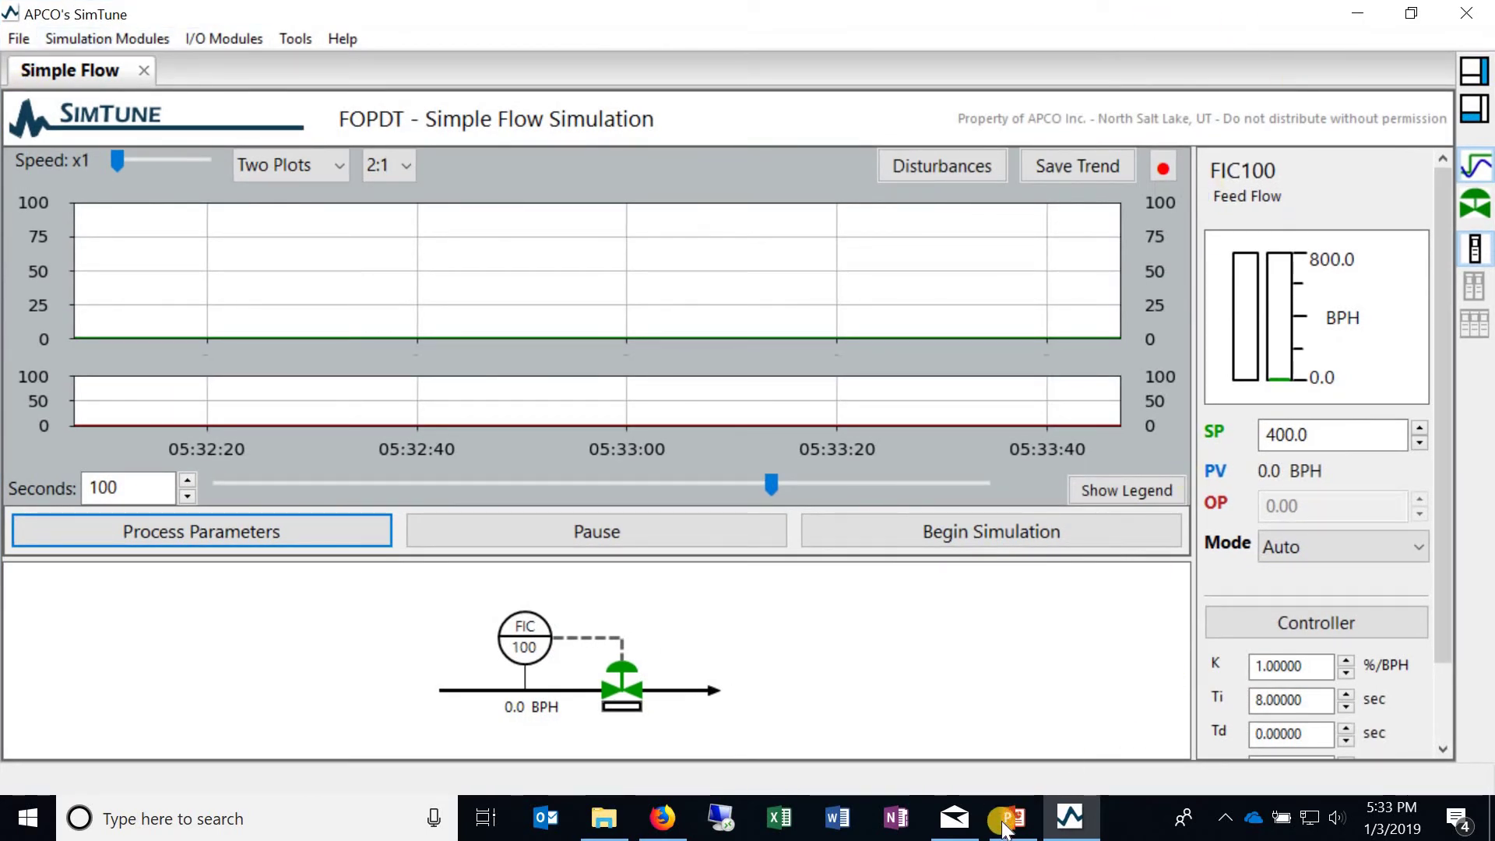
{"action": "key", "text": "alt+Tab"}
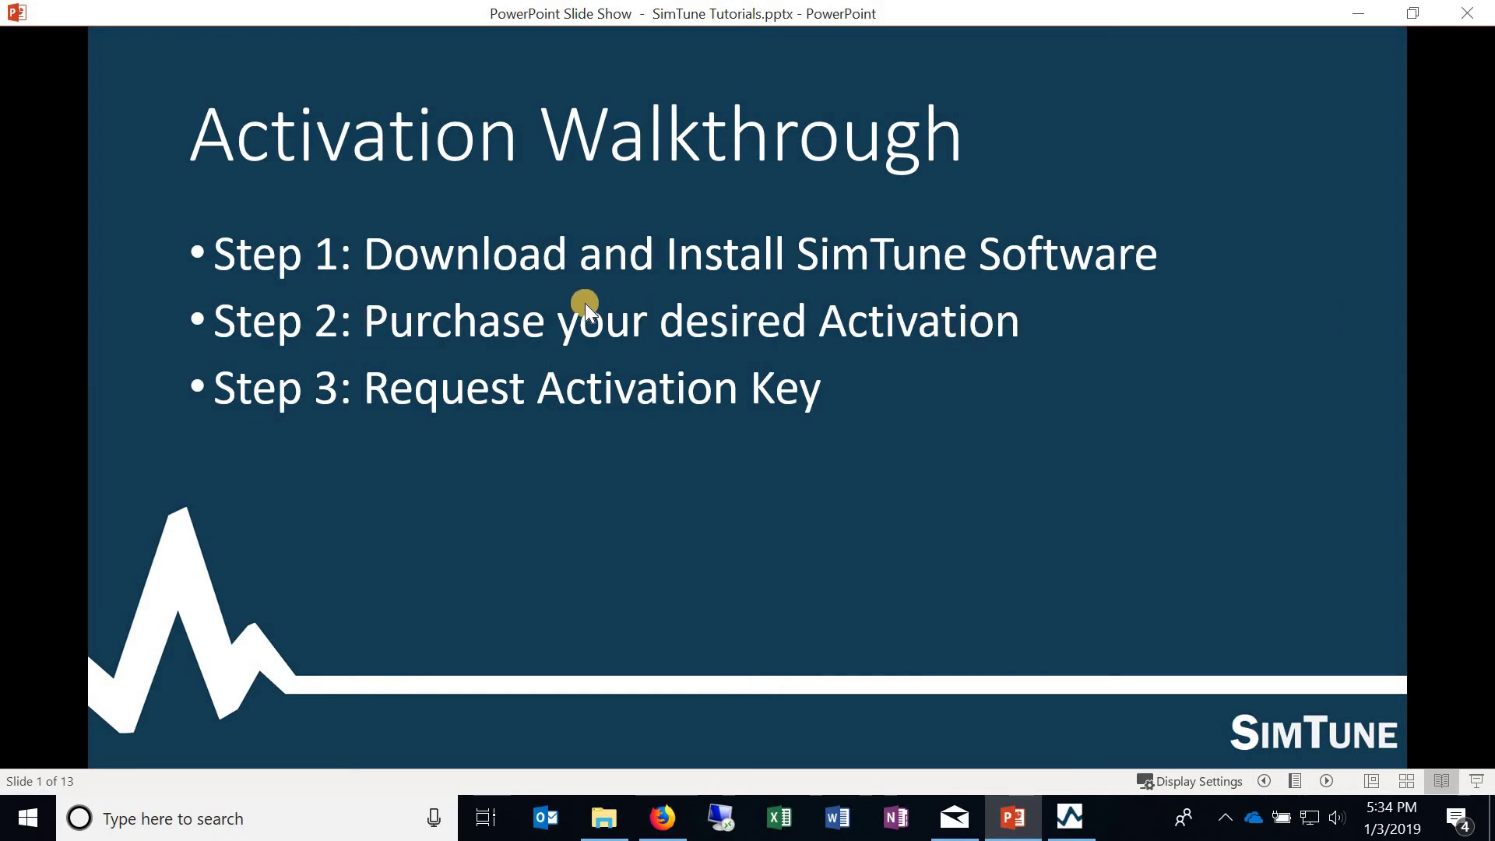
{"action": "key", "text": "alt+Tab"}
{"action": "left_click", "coordinate": [488, 310]}
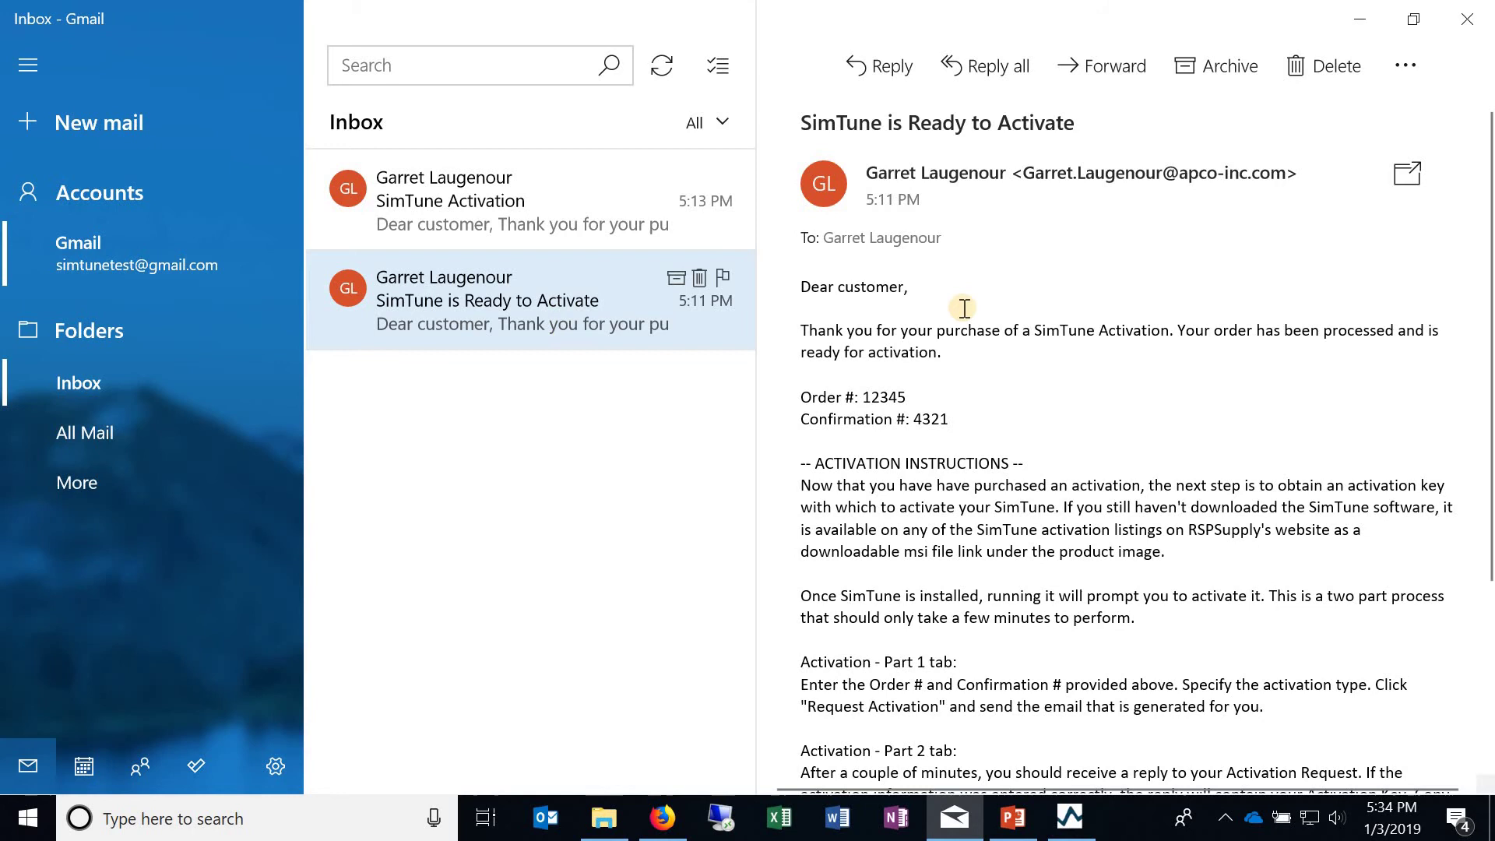